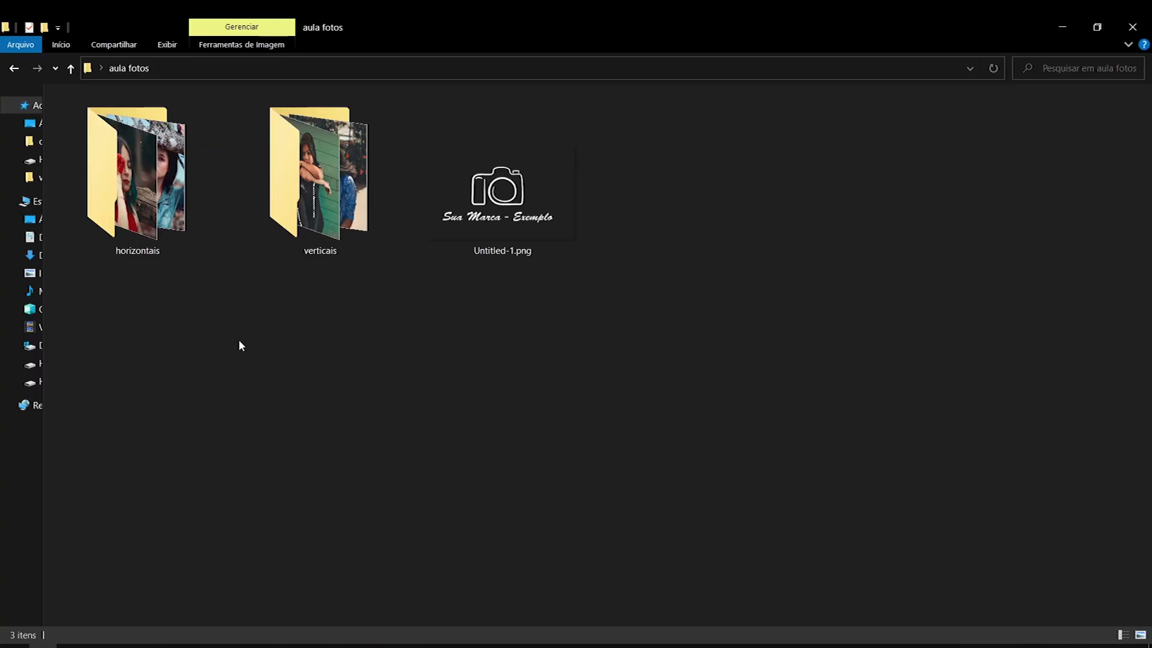
- Look over the aula fotos folder contents, including the Untitled-1.png watermark file
{"action": "left_click", "coordinate": [466, 235]}
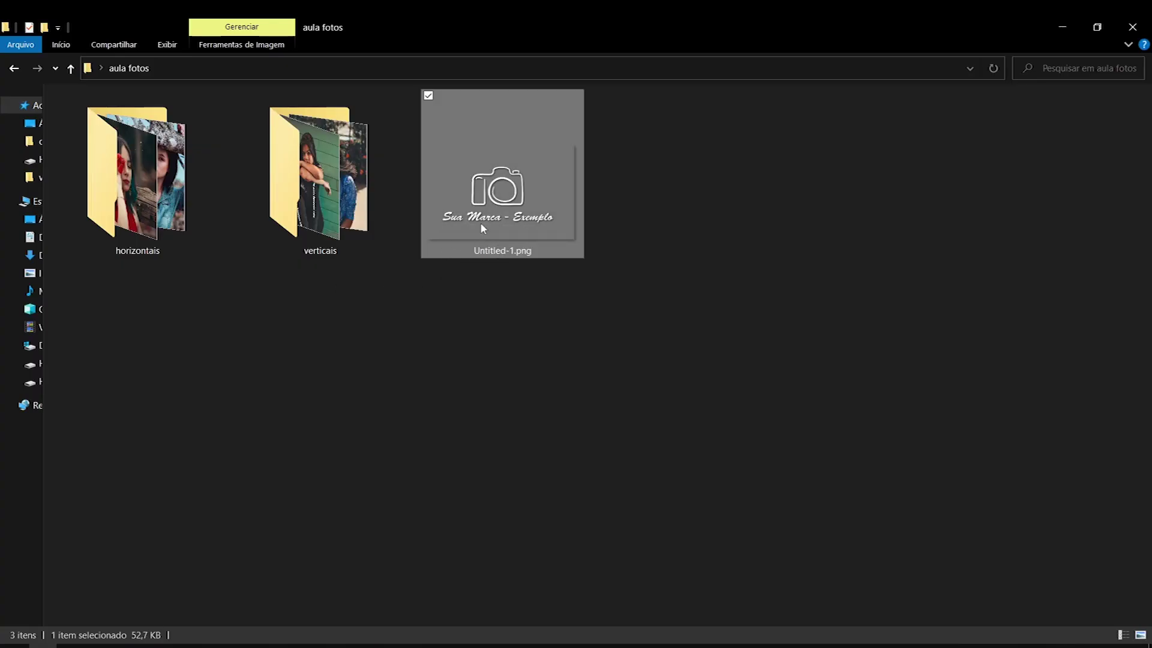
{"action": "left_click", "coordinate": [524, 308]}
{"action": "left_click", "coordinate": [527, 255]}
{"action": "key", "text": "Left"}
{"action": "key", "text": "Left"}
{"action": "left_click", "coordinate": [418, 418]}
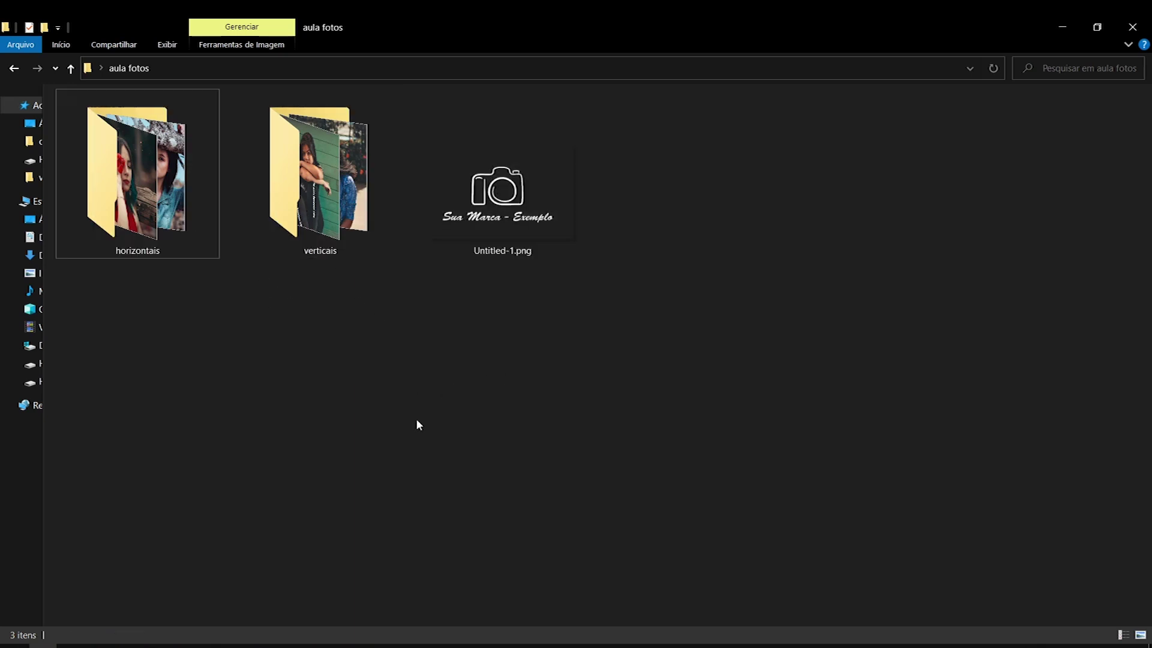
- Open a photo folder and check the first vertical photo's dimensions
{"action": "double_click", "coordinate": [137, 180]}
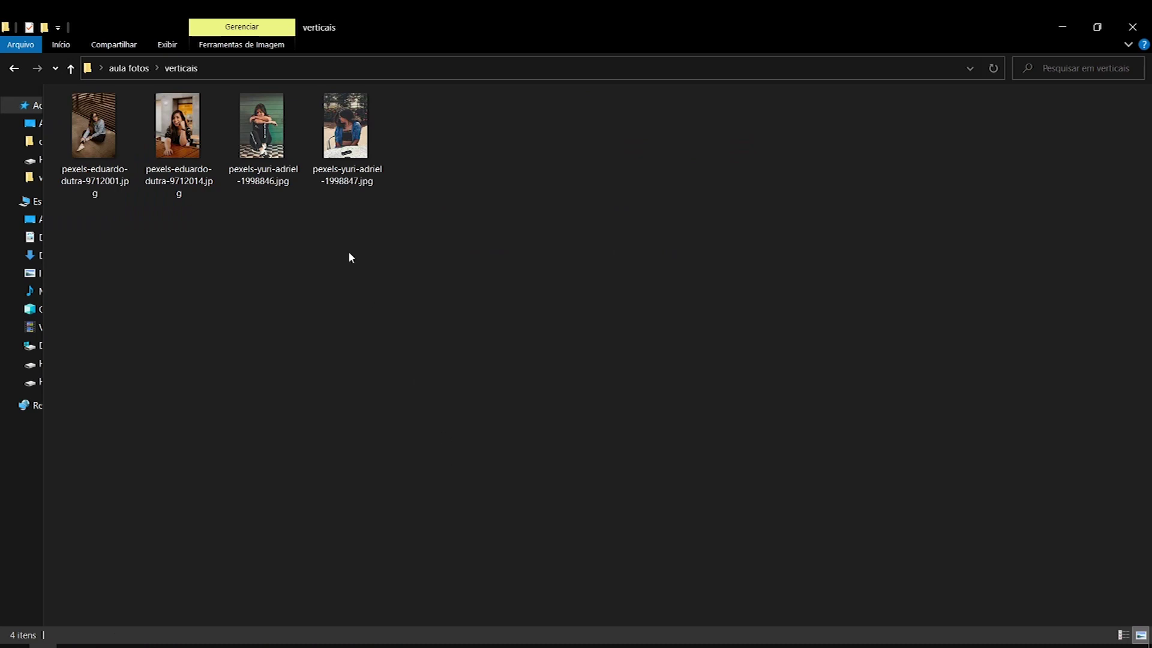
{"action": "left_click_drag", "start_coordinate": [425, 240], "coordinate": [113, 147]}
{"action": "left_click", "coordinate": [155, 215]}
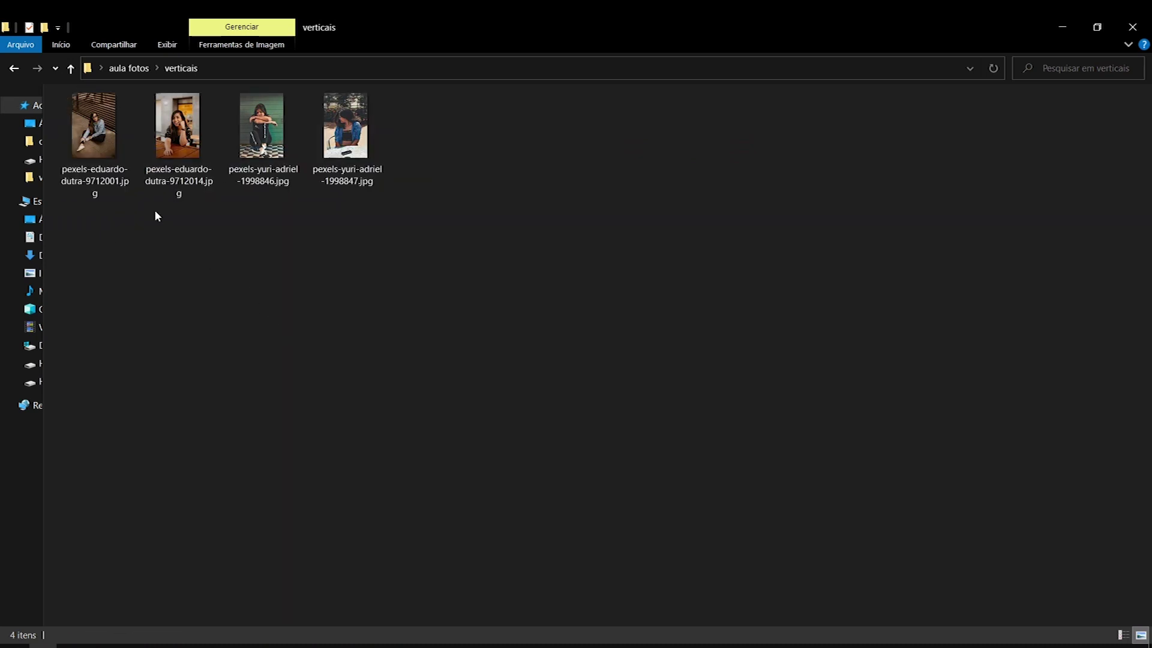
{"action": "left_click", "coordinate": [120, 171]}
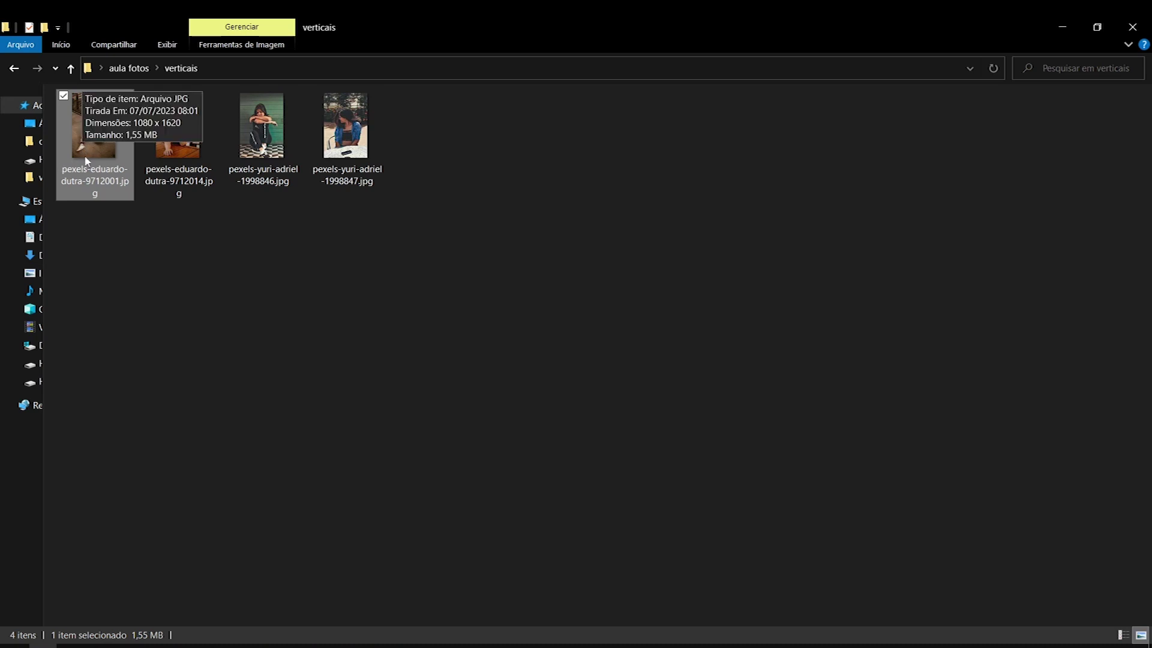
- Check the size of the last photo in verticais, then return to aula fotos
{"action": "left_click", "coordinate": [70, 68]}
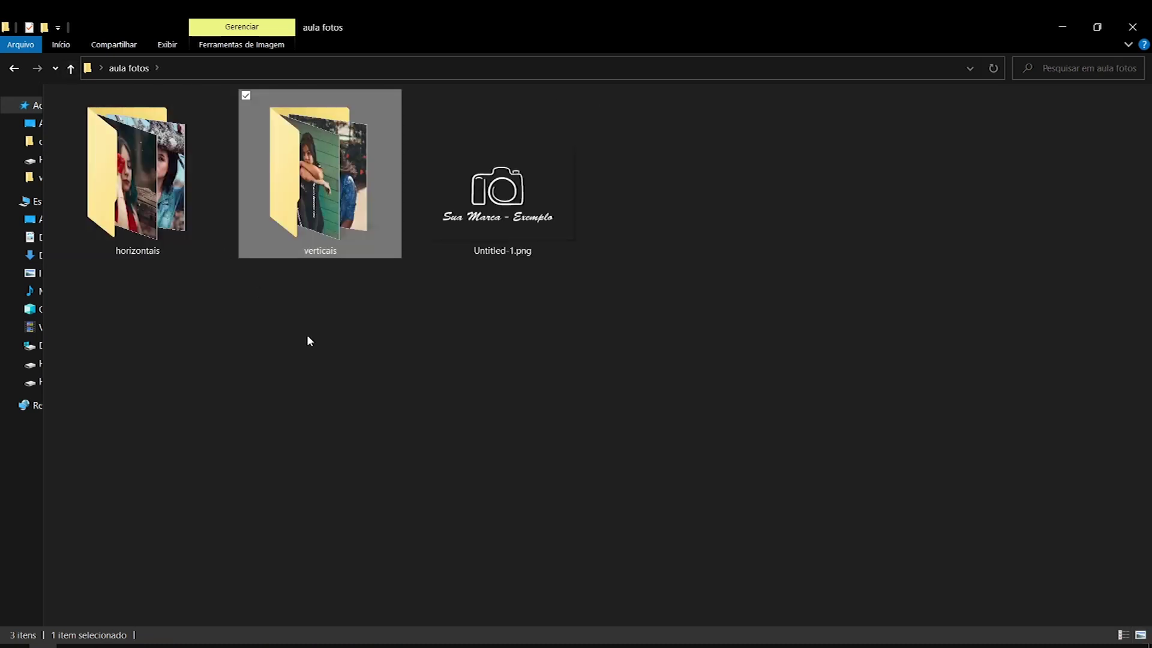
{"action": "double_click", "coordinate": [315, 234]}
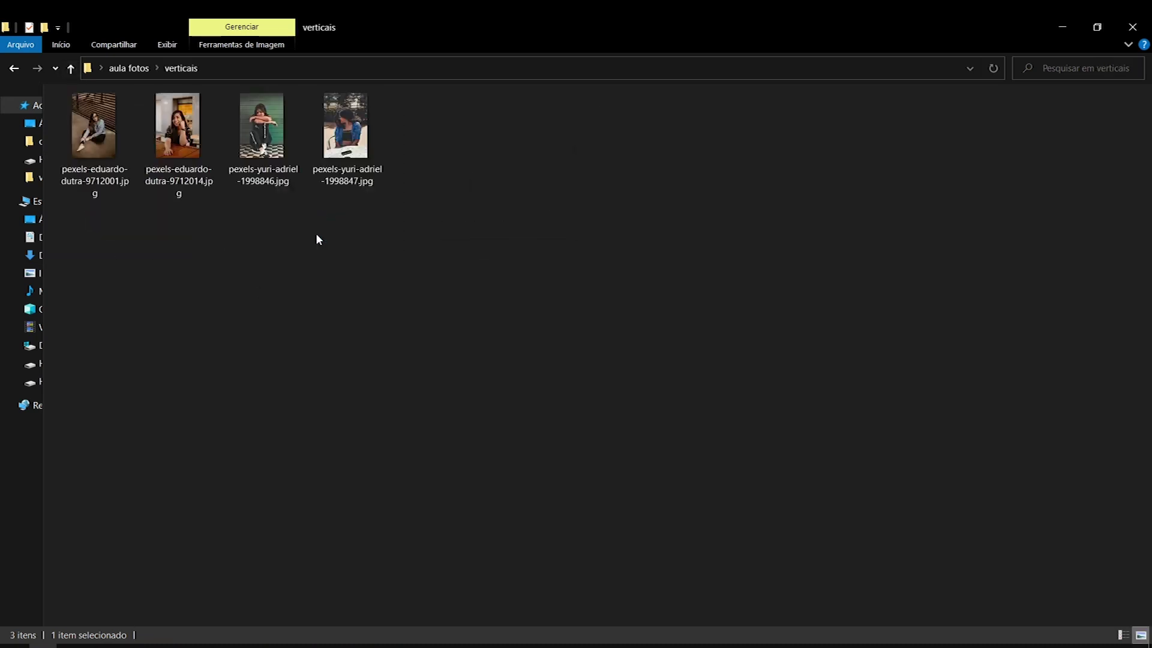
{"action": "left_click", "coordinate": [345, 158]}
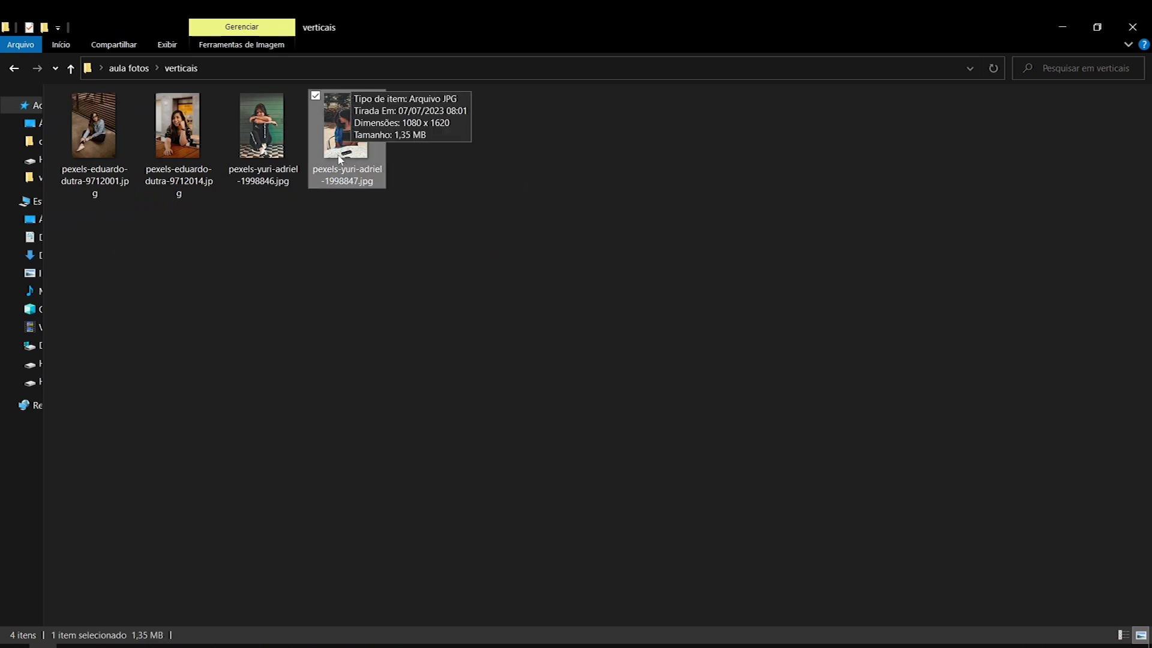
{"action": "key", "text": "alt+Left"}
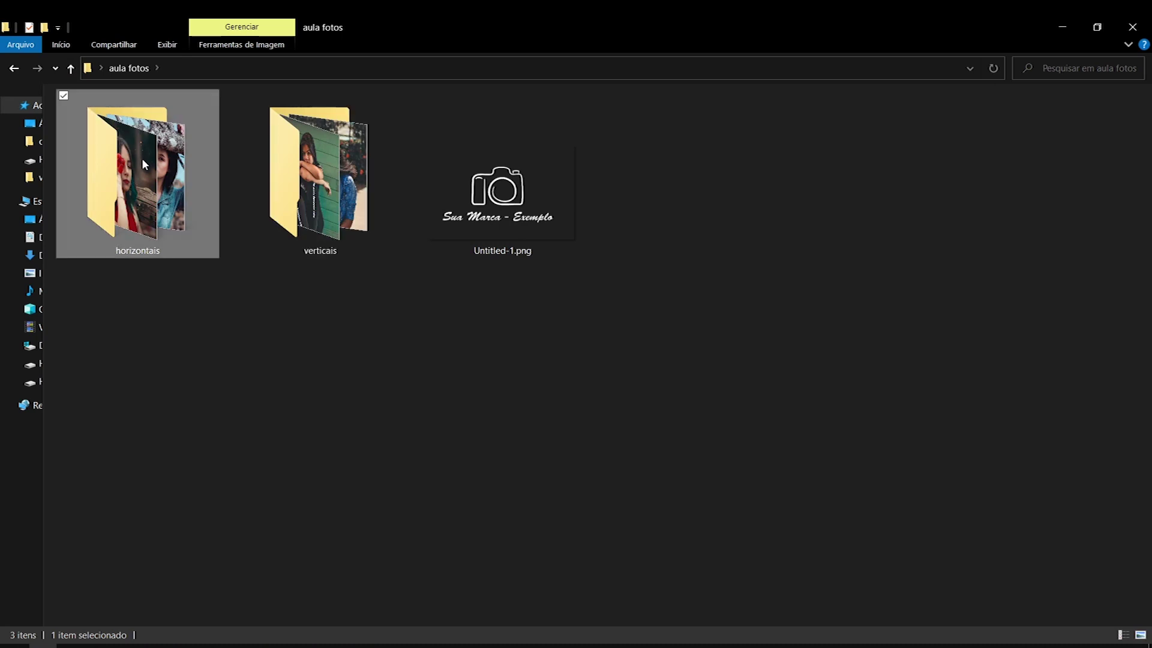
- Drag the first horizontais photo from File Explorer into Photoshop
{"action": "double_click", "coordinate": [142, 157]}
{"action": "left_click", "coordinate": [152, 166]}
{"action": "mouse_move", "coordinate": [781, 329]}
{"action": "left_mouse_down"}
{"action": "mouse_move", "coordinate": [247, 214]}
{"action": "mouse_move", "coordinate": [198, 228]}
{"action": "left_mouse_up"}
{"action": "left_click", "coordinate": [143, 190]}
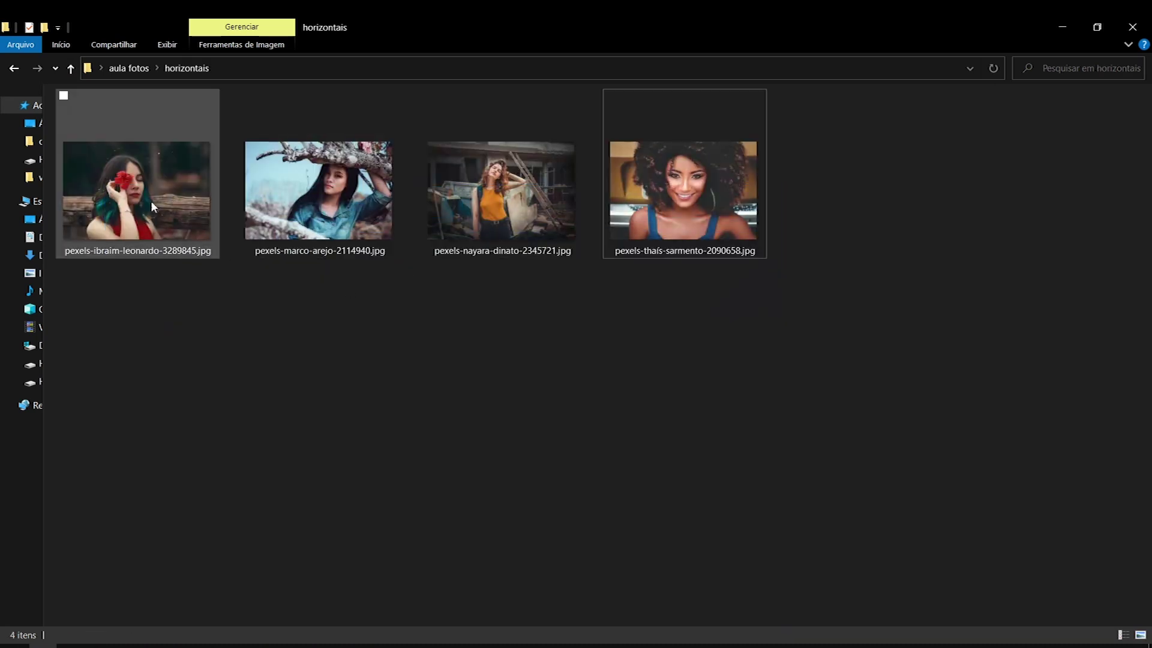
{"action": "mouse_move", "coordinate": [142, 190]}
{"action": "left_mouse_down"}
{"action": "mouse_move", "coordinate": [201, 378]}
{"action": "mouse_move", "coordinate": [365, 342]}
{"action": "left_mouse_up"}
{"action": "left_click", "coordinate": [84, 27]}
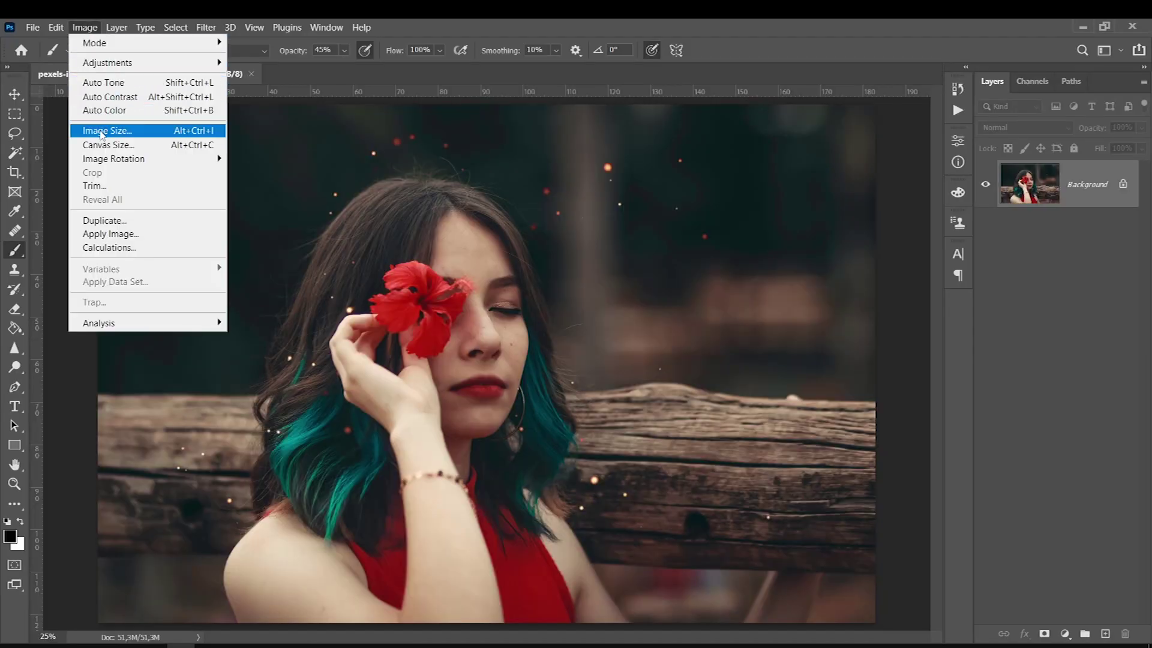
- Trial-resize the horizontal photo to 1620×1080, then undo back to 5184×3456
{"action": "left_click", "coordinate": [101, 130]}
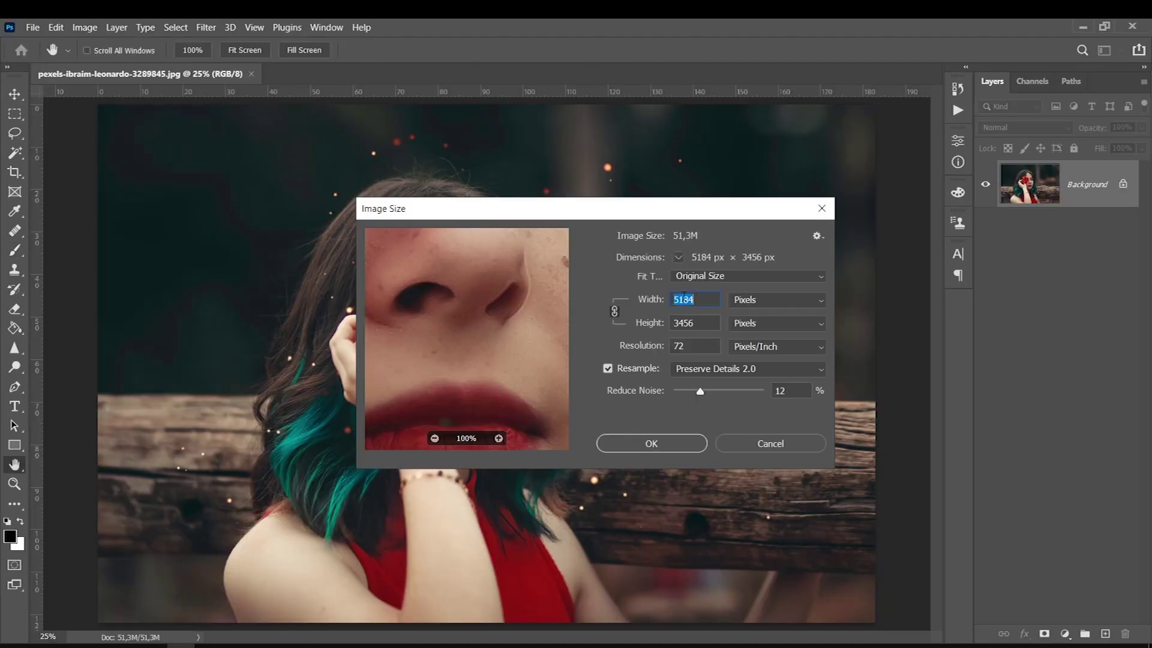
{"action": "type", "text": "1080"}
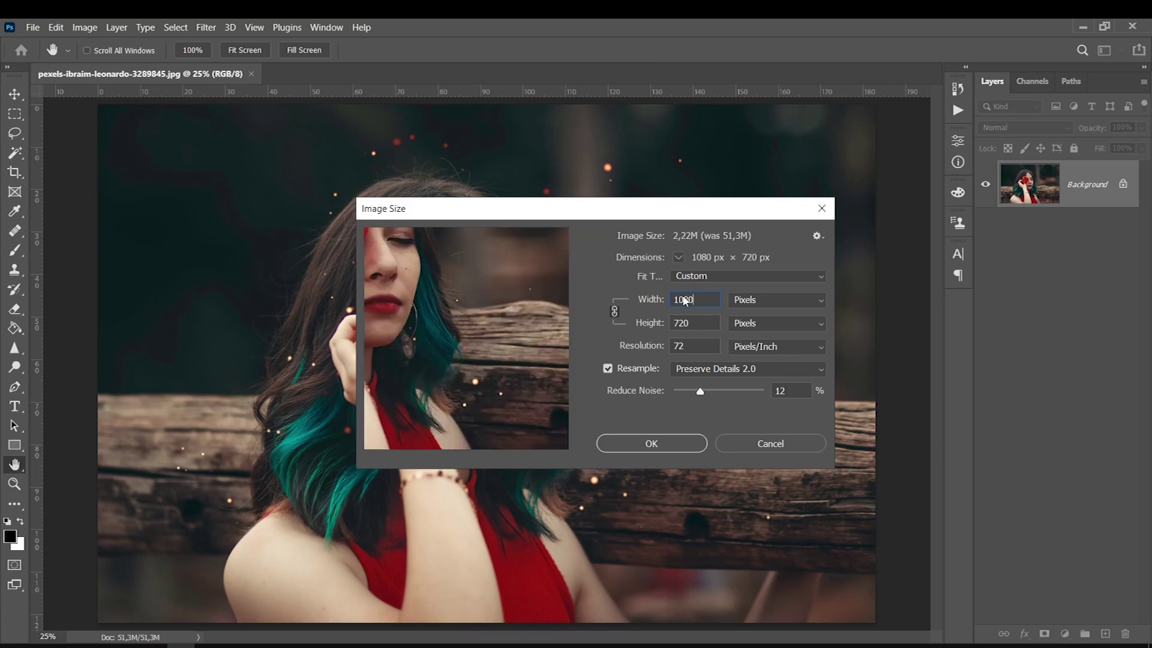
{"action": "key", "text": "Tab"}
{"action": "type", "text": "1080"}
{"action": "left_click", "coordinate": [651, 444]}
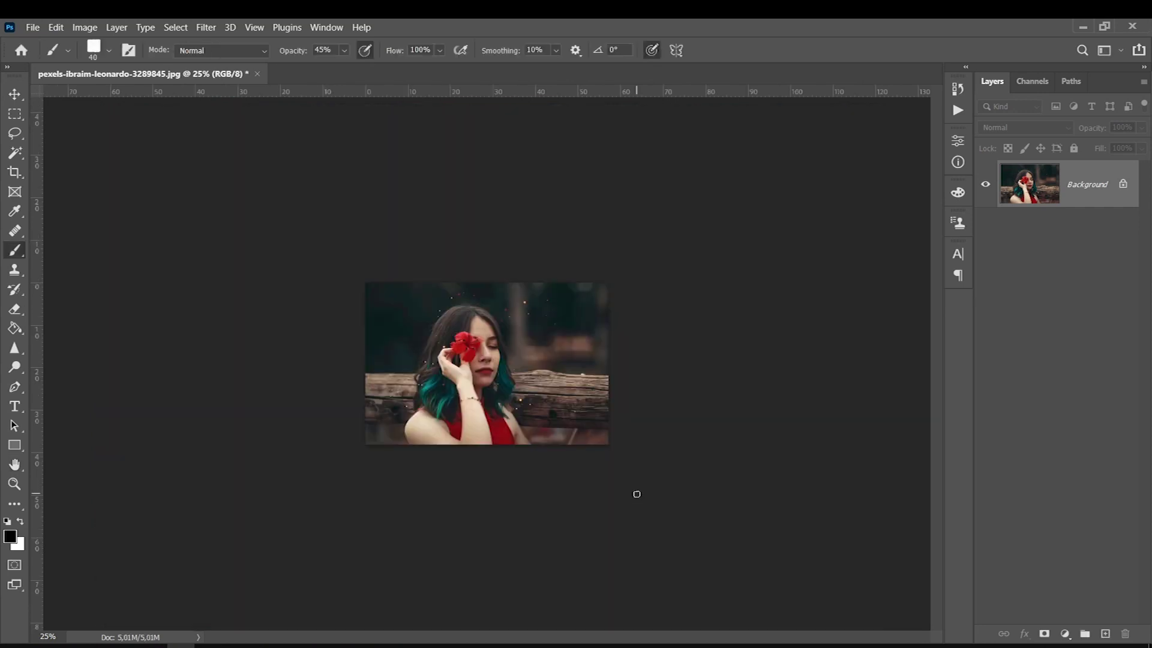
{"action": "key", "text": "ctrl+z"}
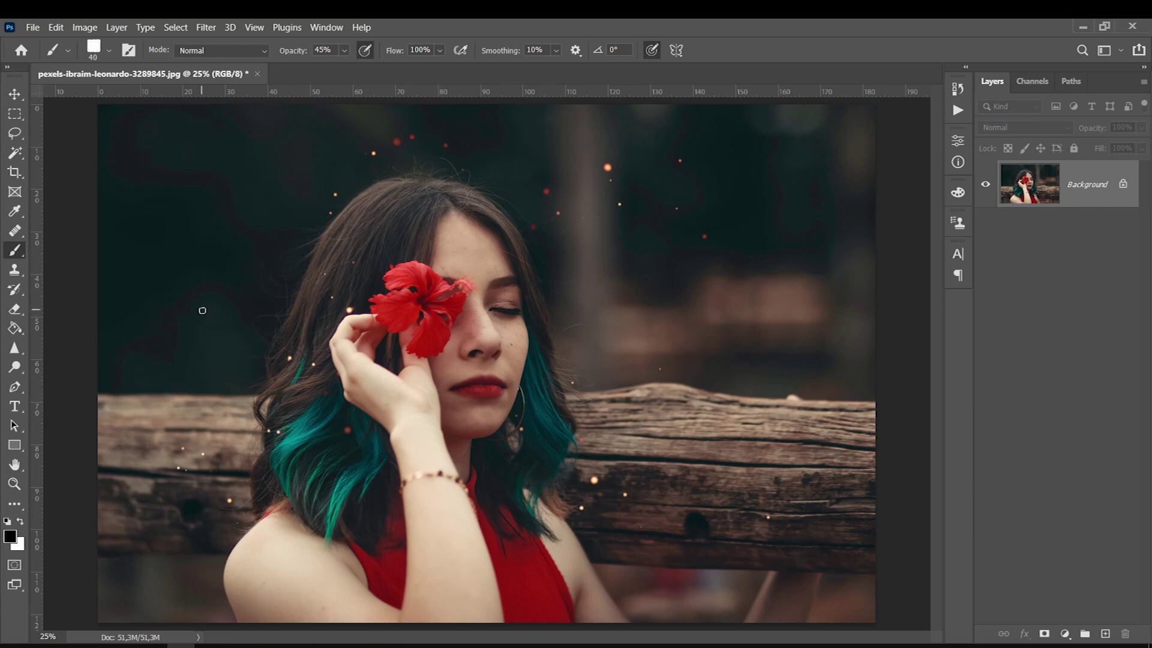
{"action": "left_click", "coordinate": [323, 28]}
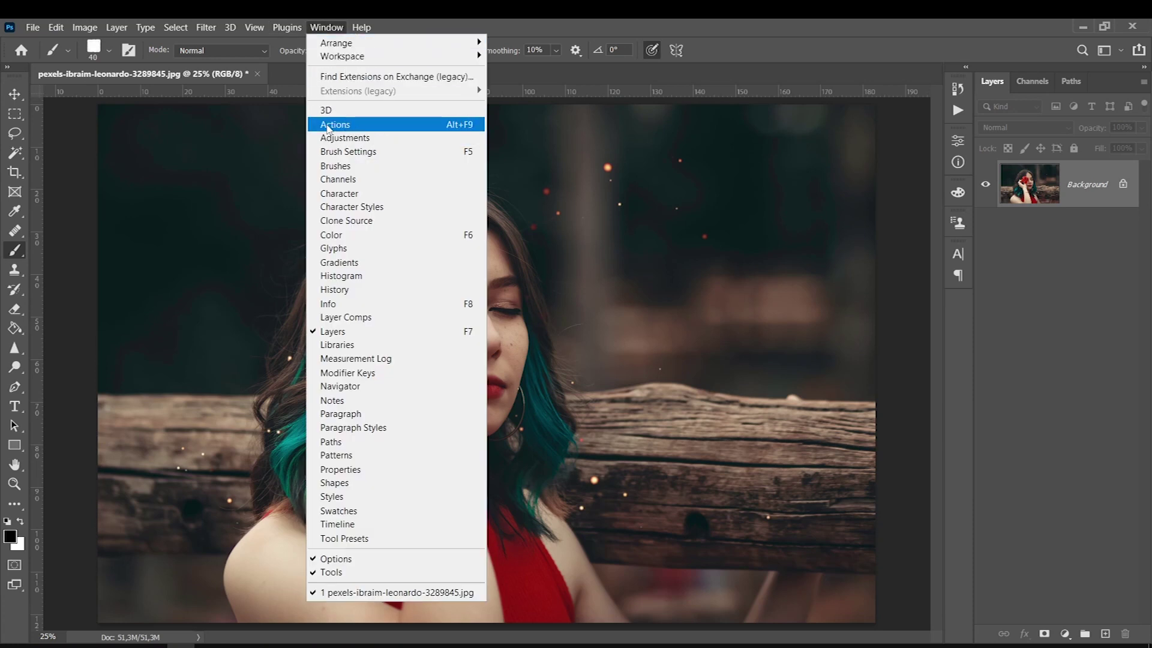
- Create a new action set named 'medida horizontal' in the Actions panel
{"action": "left_click", "coordinate": [330, 125]}
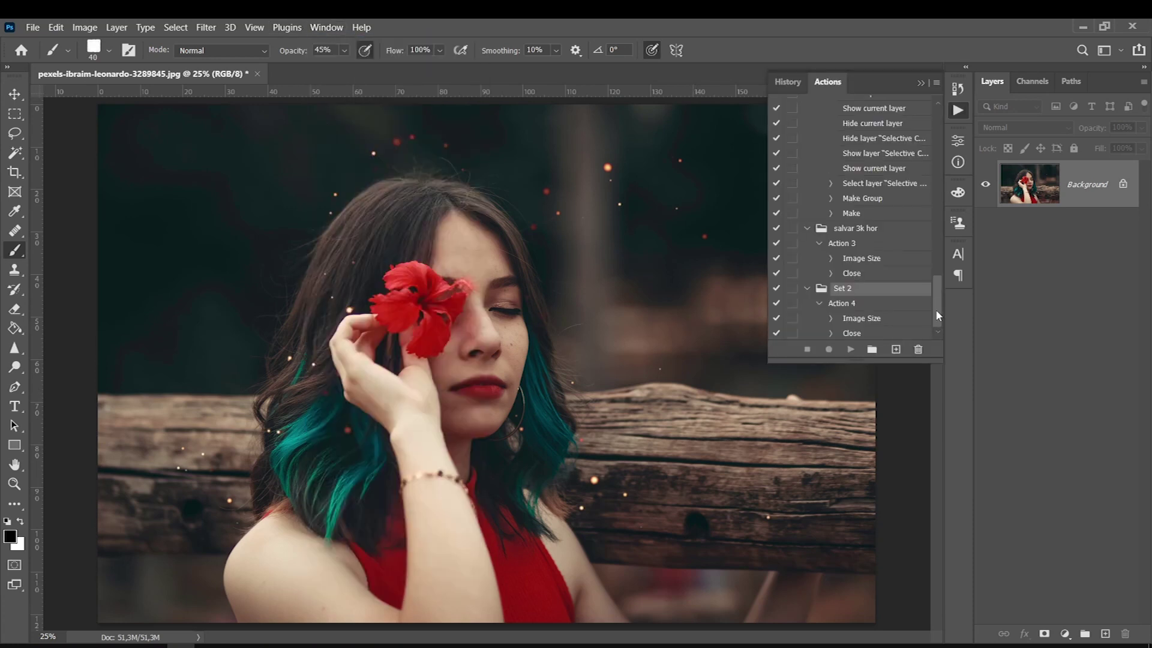
{"action": "left_click", "coordinate": [872, 350]}
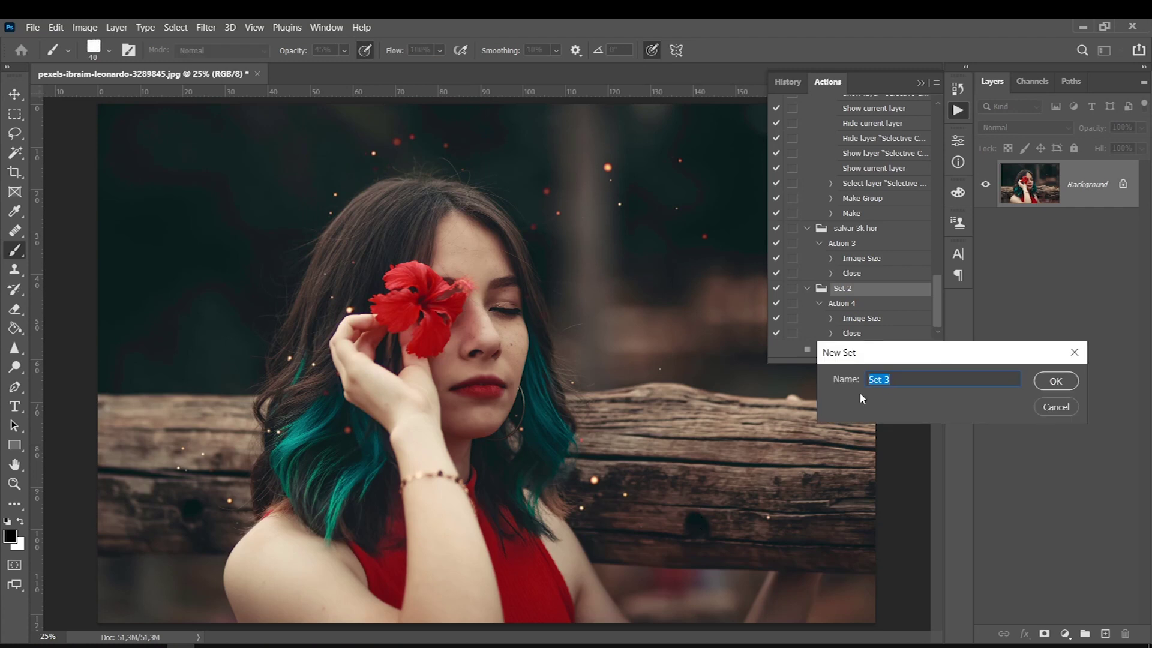
{"action": "type", "text": "diminuir horizontal"}
{"action": "double_click", "coordinate": [884, 379]}
{"action": "type", "text": "medida horizontal"}
{"action": "key", "text": "Return"}
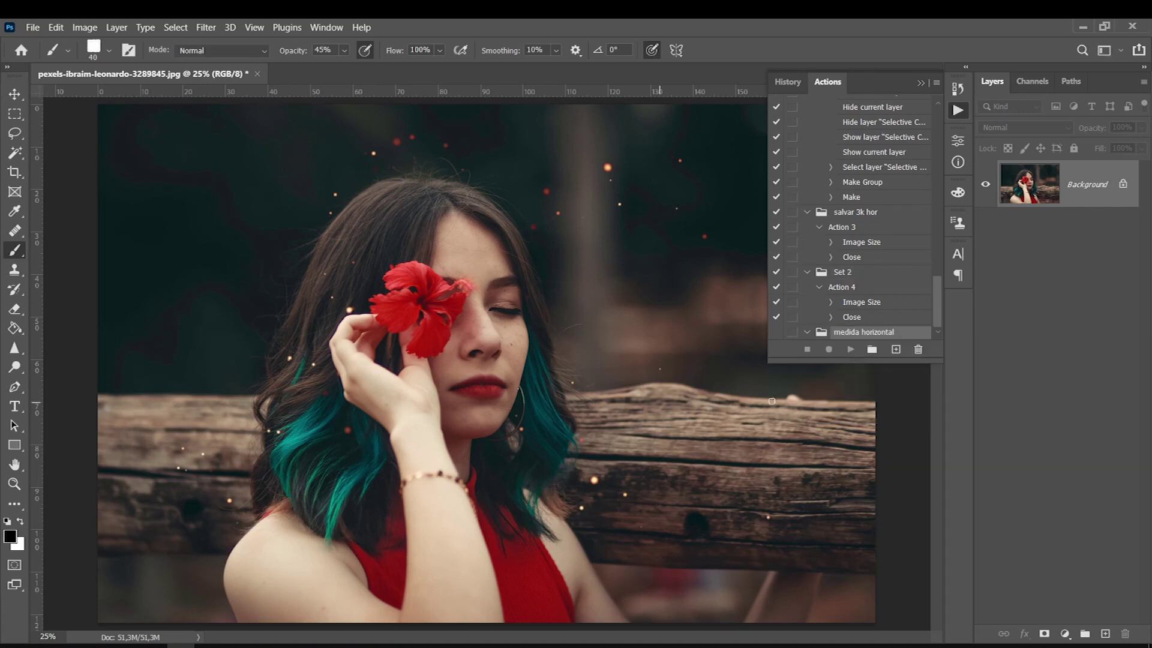
- Add Action 5 to medida horizontal and start recording it
{"action": "left_click", "coordinate": [896, 349]}
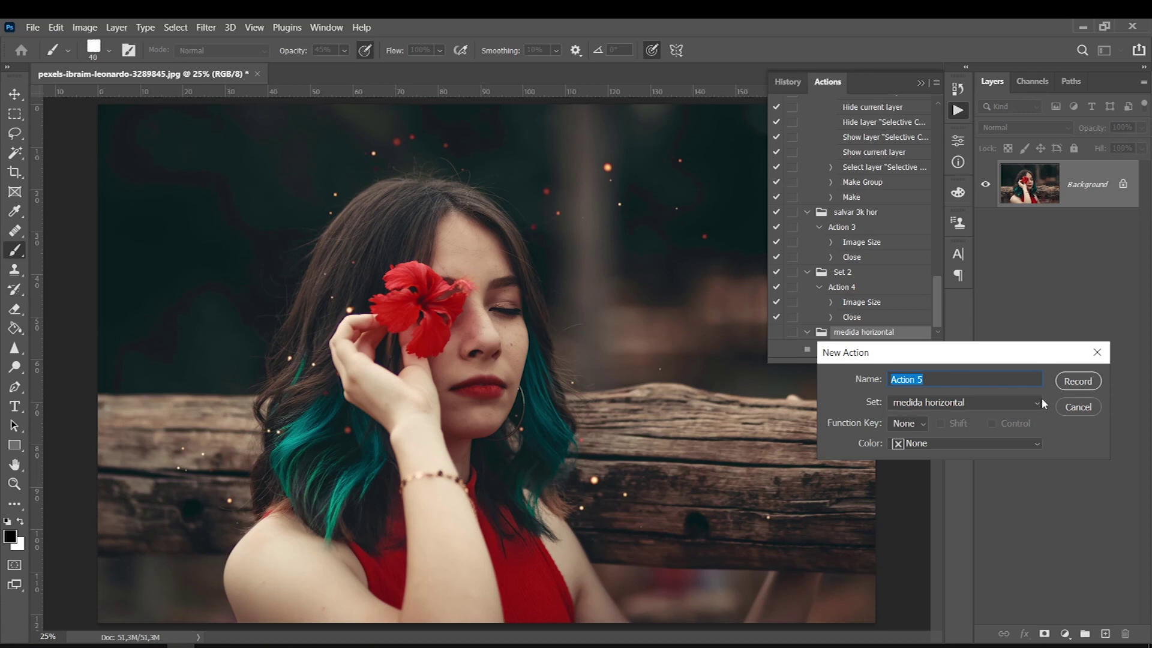
{"action": "key", "text": "Return"}
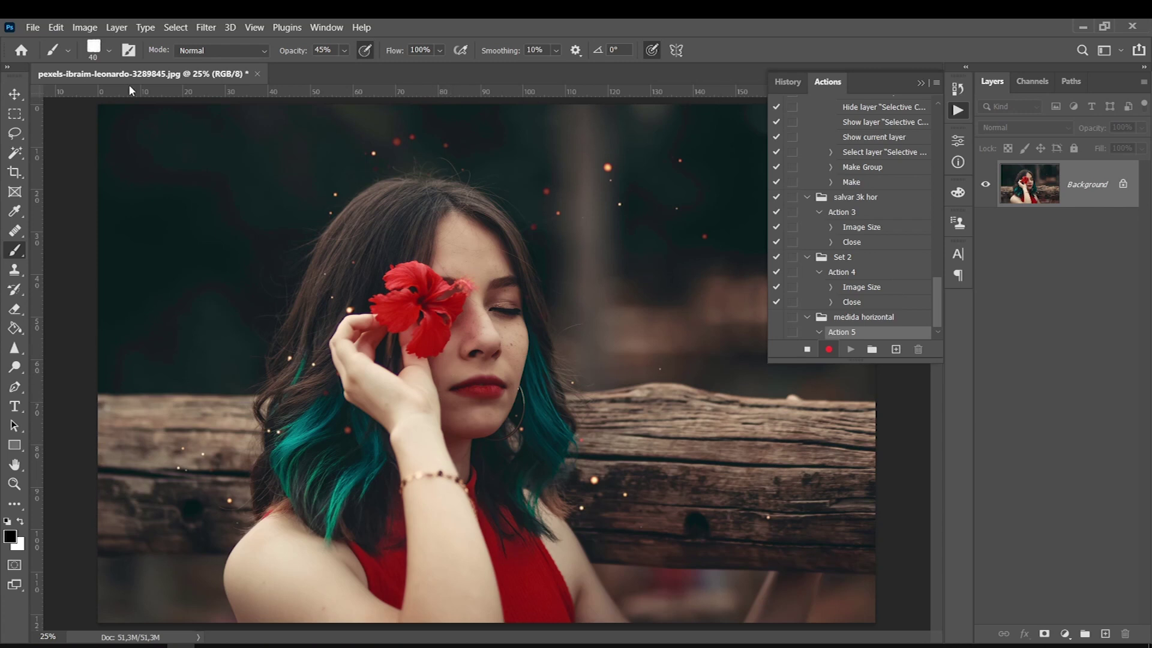
{"action": "left_click", "coordinate": [85, 27]}
- Record resizing the photo to 2850×1900 with a height of 1900
{"action": "left_click", "coordinate": [109, 134]}
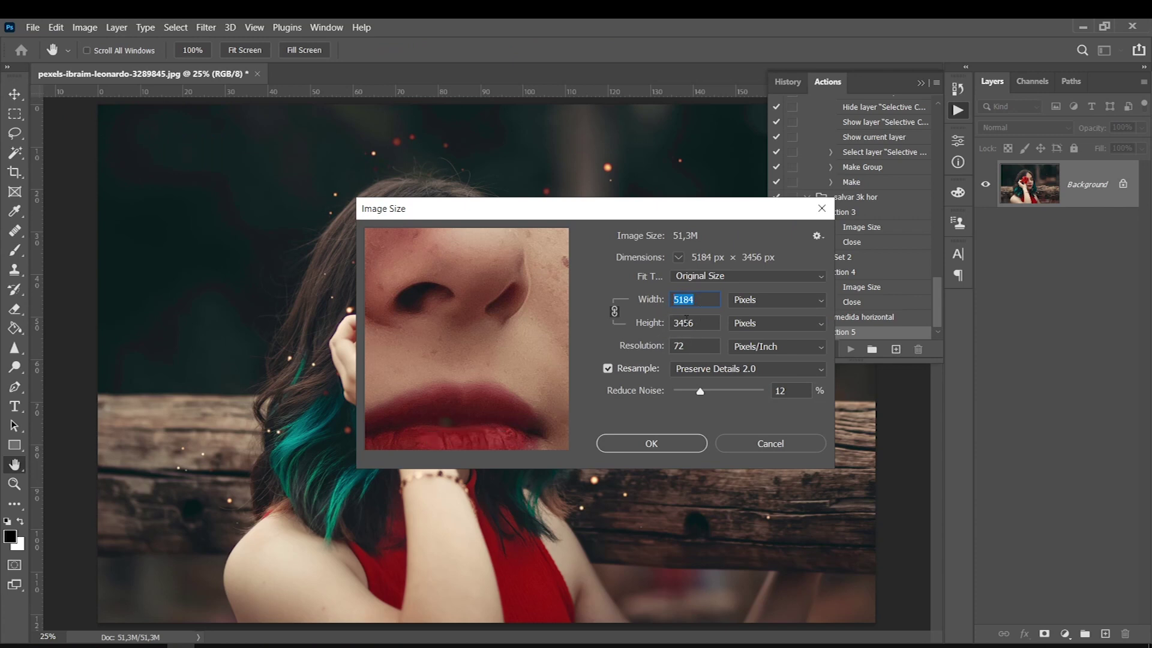
{"action": "key", "text": "Tab"}
{"action": "type", "text": "1900"}
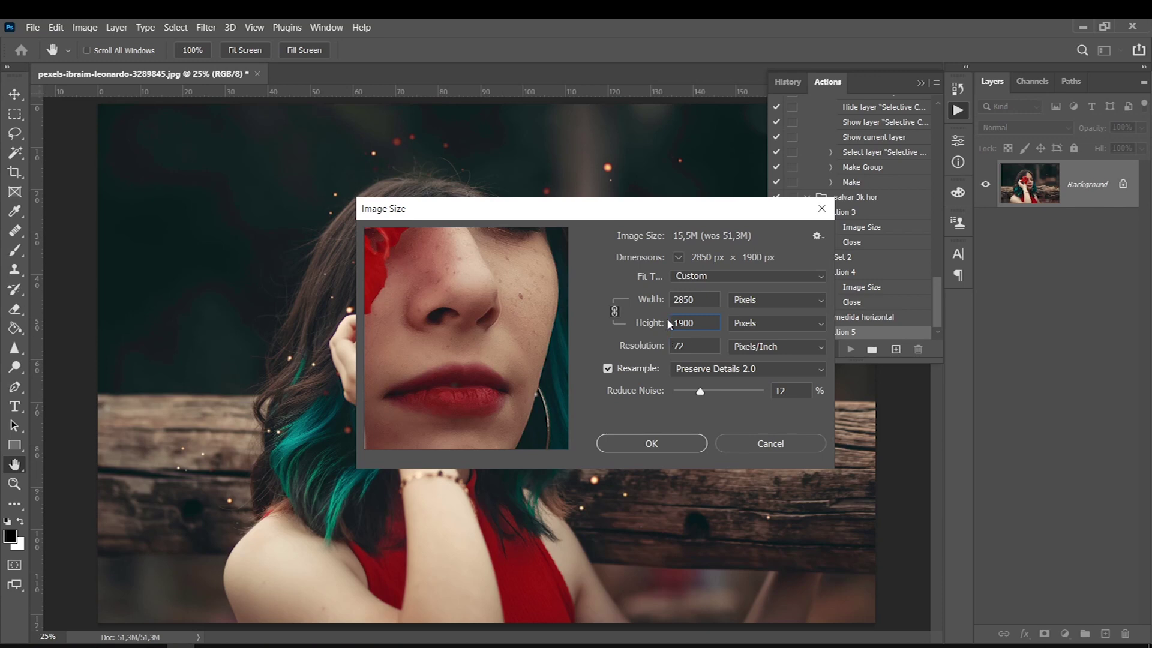
{"action": "key", "text": "shift+Tab"}
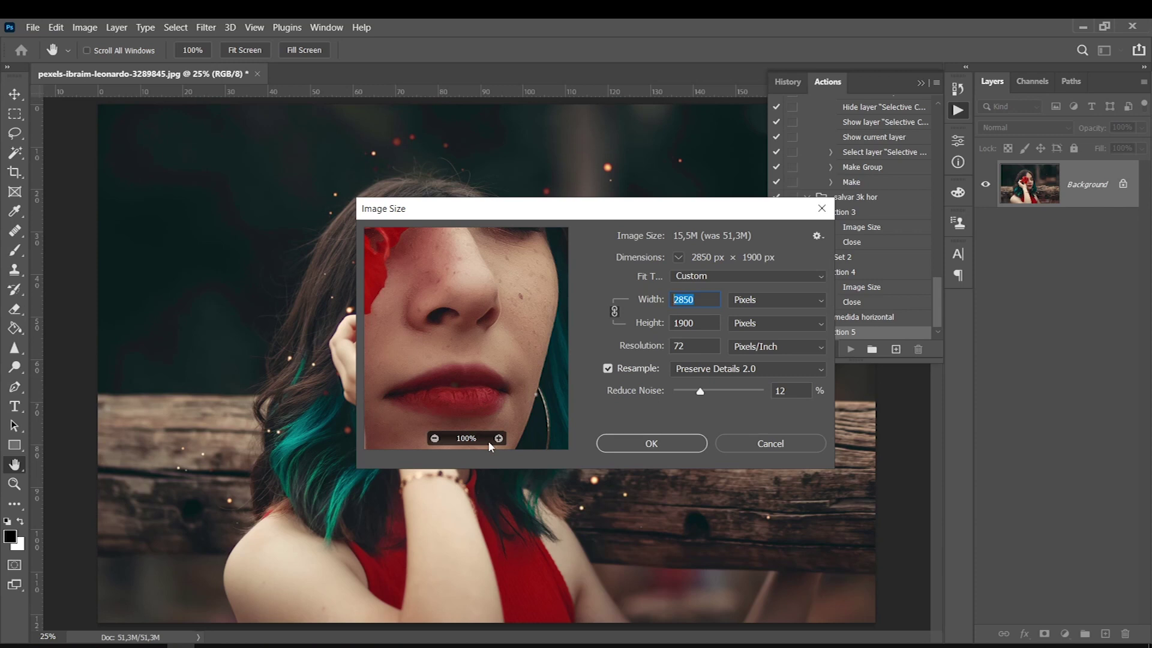
{"action": "left_click", "coordinate": [627, 448]}
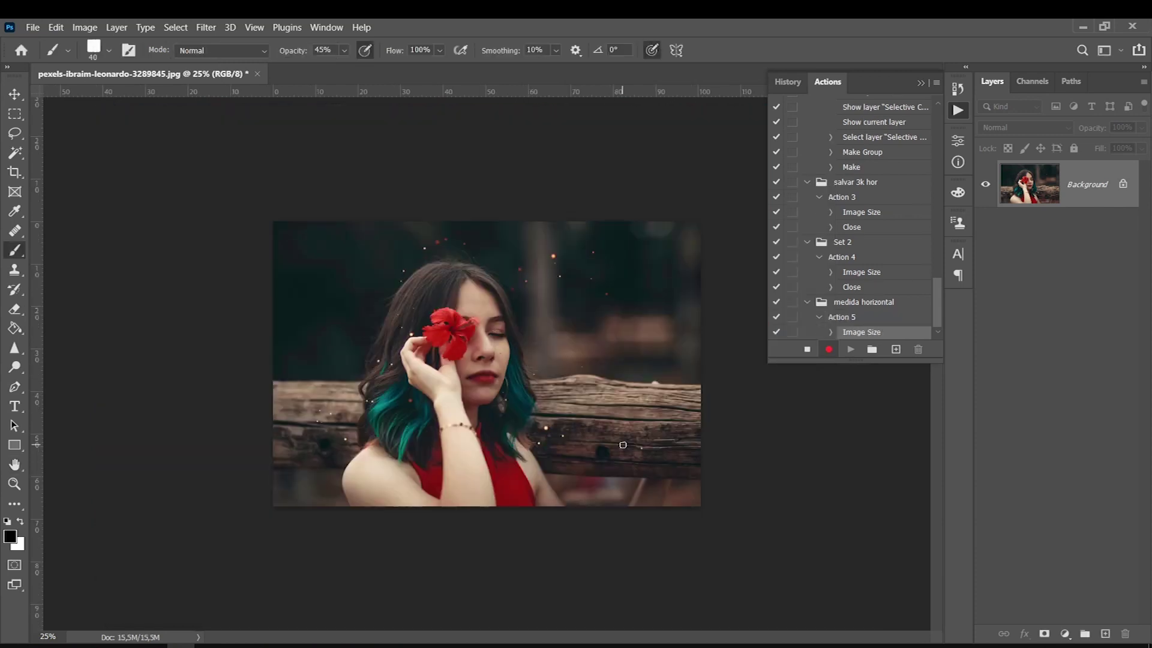
- Record saving and closing the photo, then stop the recording
{"action": "left_click", "coordinate": [32, 27]}
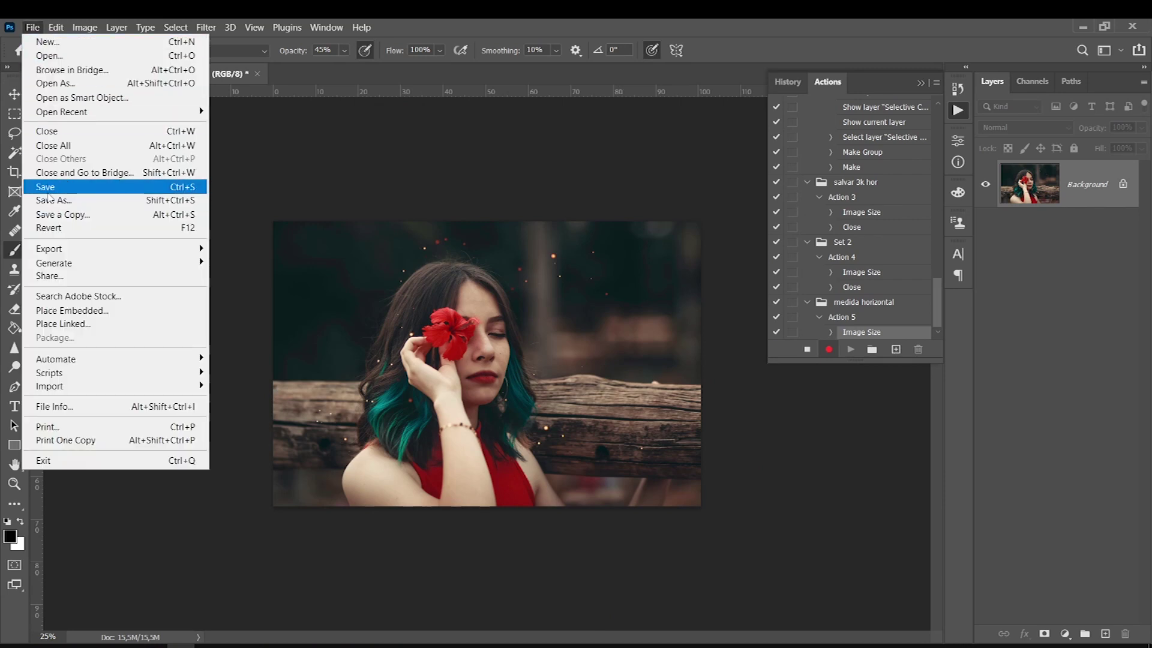
{"action": "left_click", "coordinate": [48, 188]}
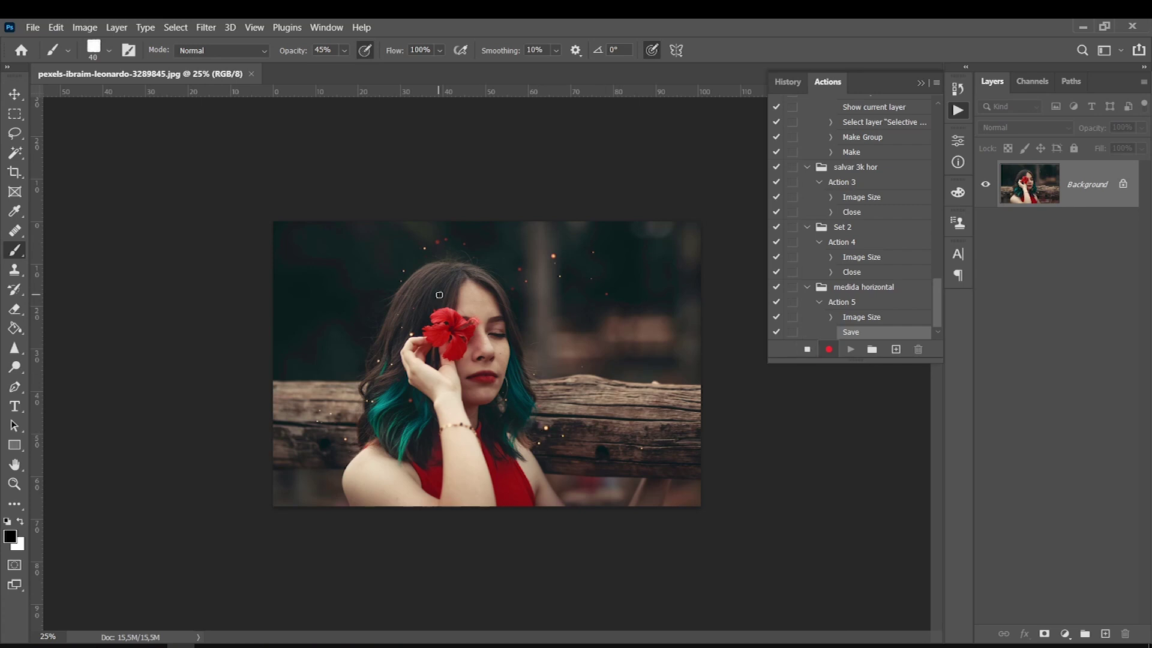
{"action": "left_click", "coordinate": [252, 74]}
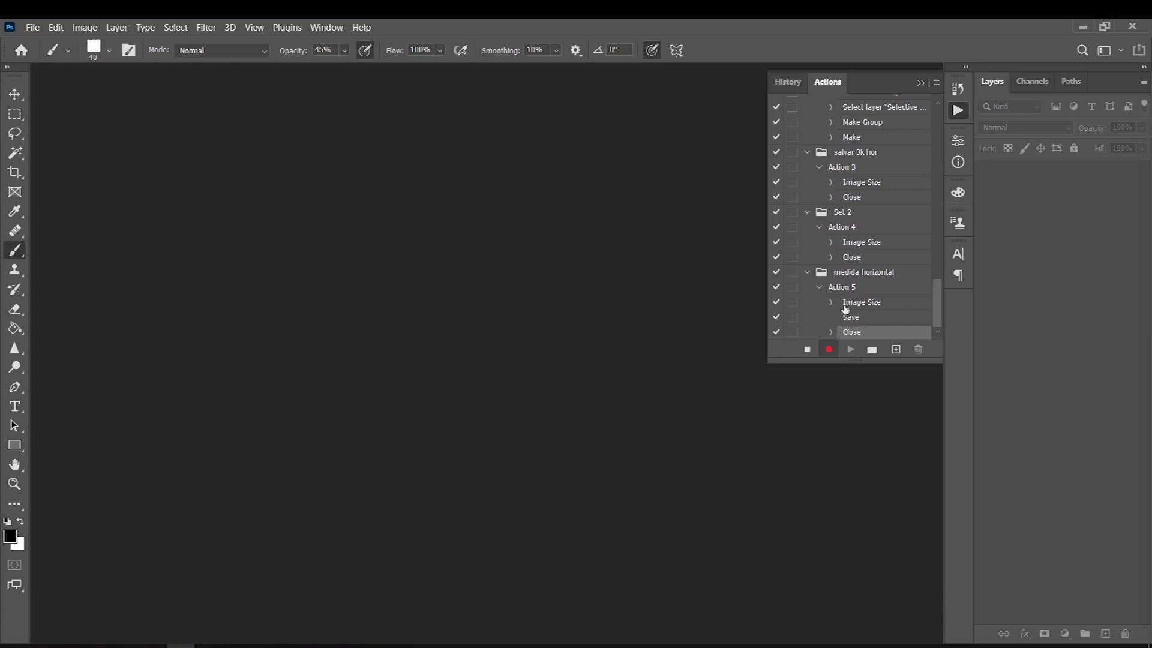
{"action": "left_click", "coordinate": [807, 349]}
- Set up a Batch run using Action 5 from the medida horizontal set
{"action": "left_click", "coordinate": [32, 27]}
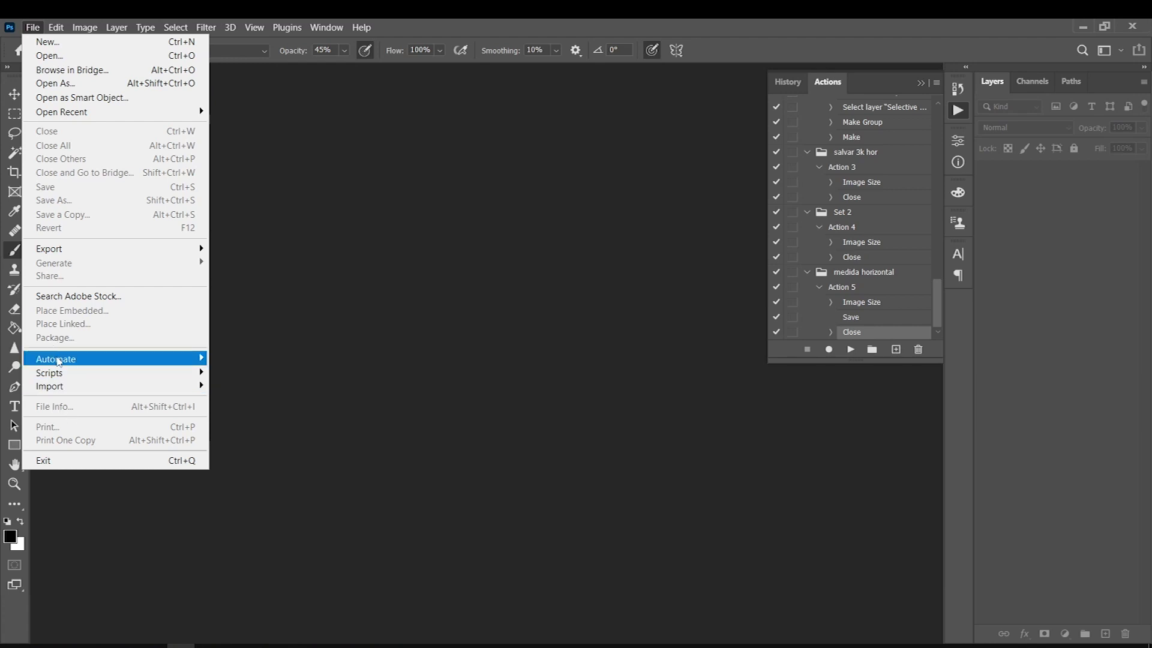
{"action": "mouse_move", "coordinate": [56, 358]}
{"action": "left_click", "coordinate": [233, 359]}
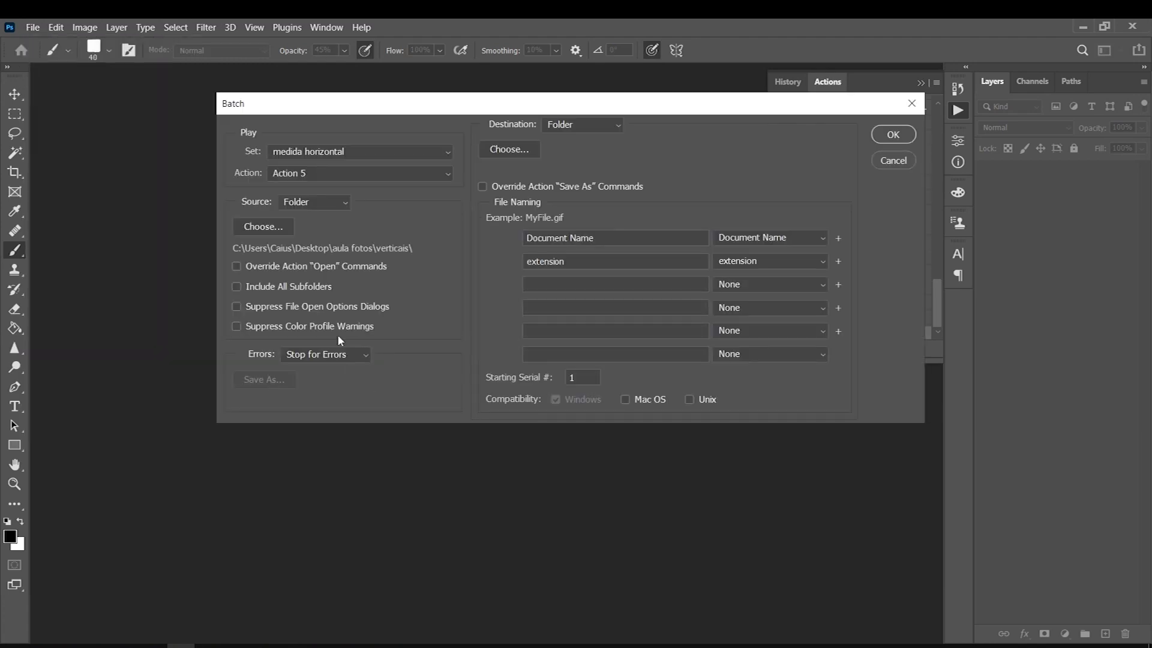
{"action": "left_click", "coordinate": [288, 151]}
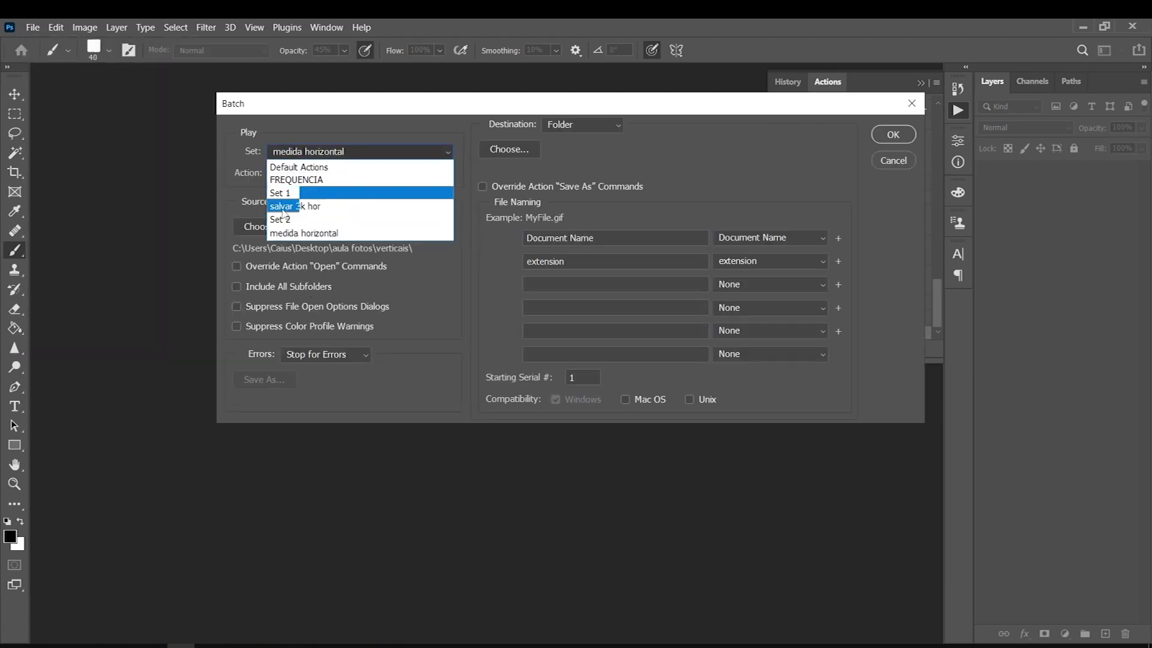
{"action": "left_click", "coordinate": [289, 233]}
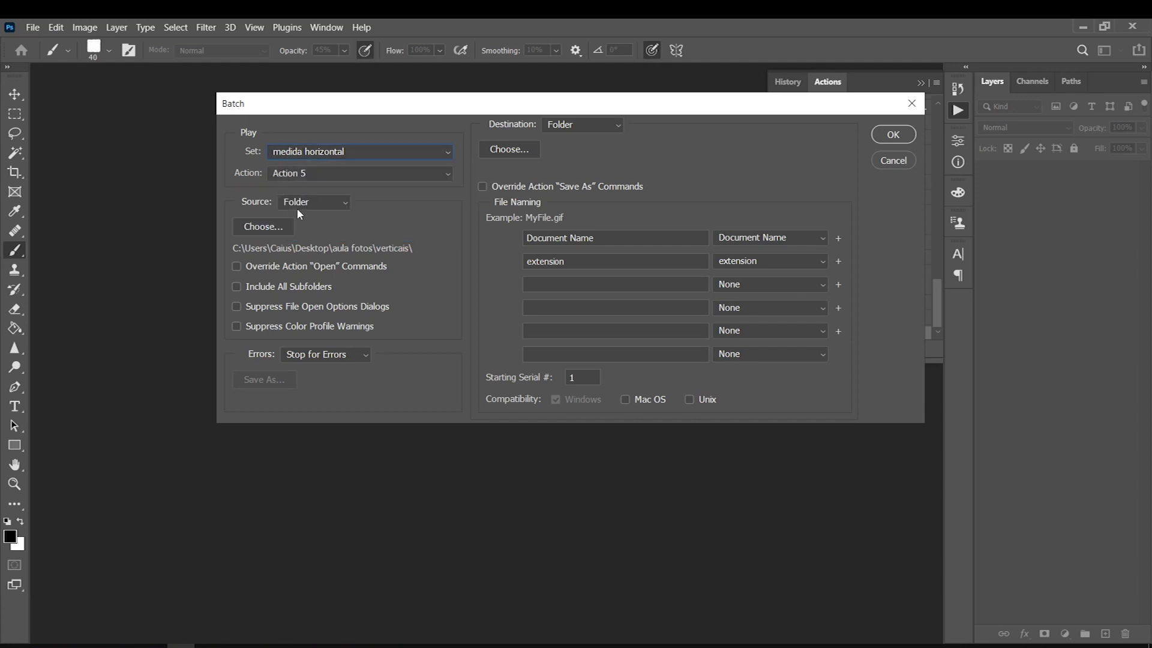
{"action": "left_click", "coordinate": [256, 227]}
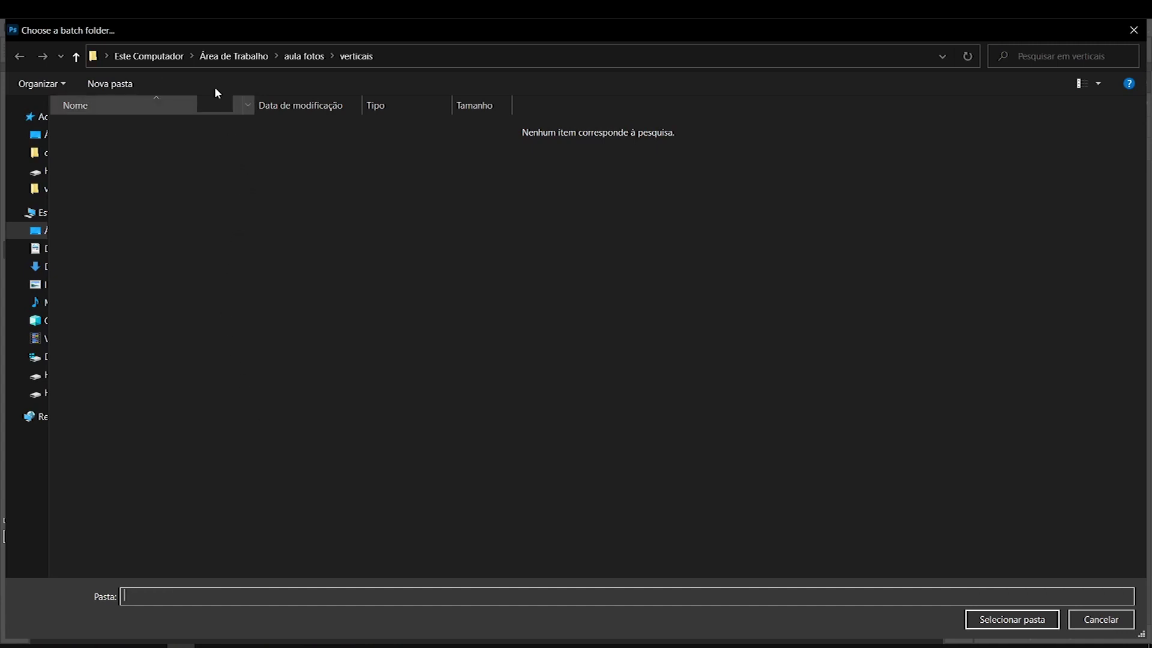
- Navigate the batch folder picker from verticais up to aula fotos and into horizontais
{"action": "left_click", "coordinate": [304, 55]}
{"action": "left_click", "coordinate": [222, 254]}
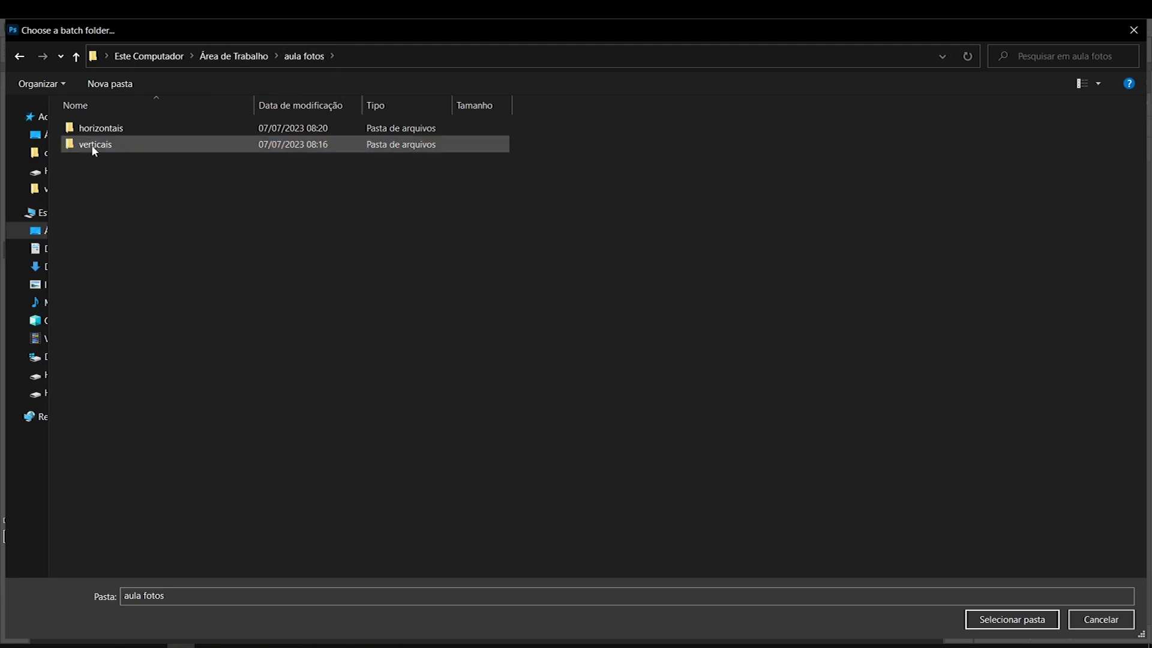
{"action": "double_click", "coordinate": [84, 128]}
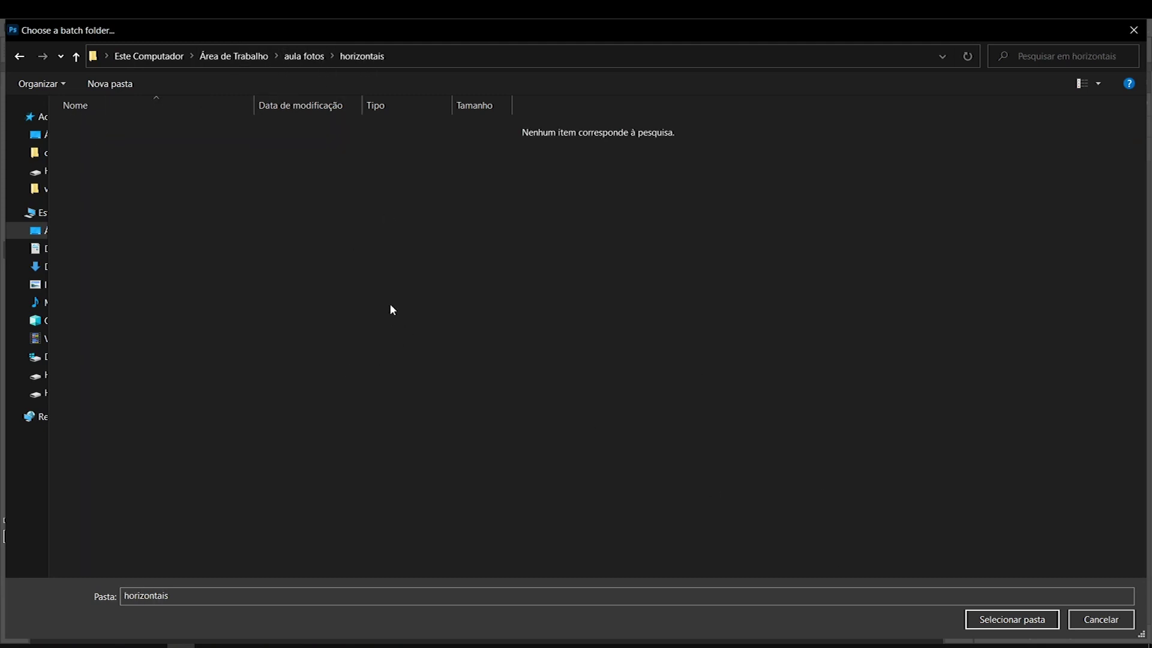
- Make horizontais both the batch source and destination folder, then run the batch
{"action": "left_click", "coordinate": [1003, 619]}
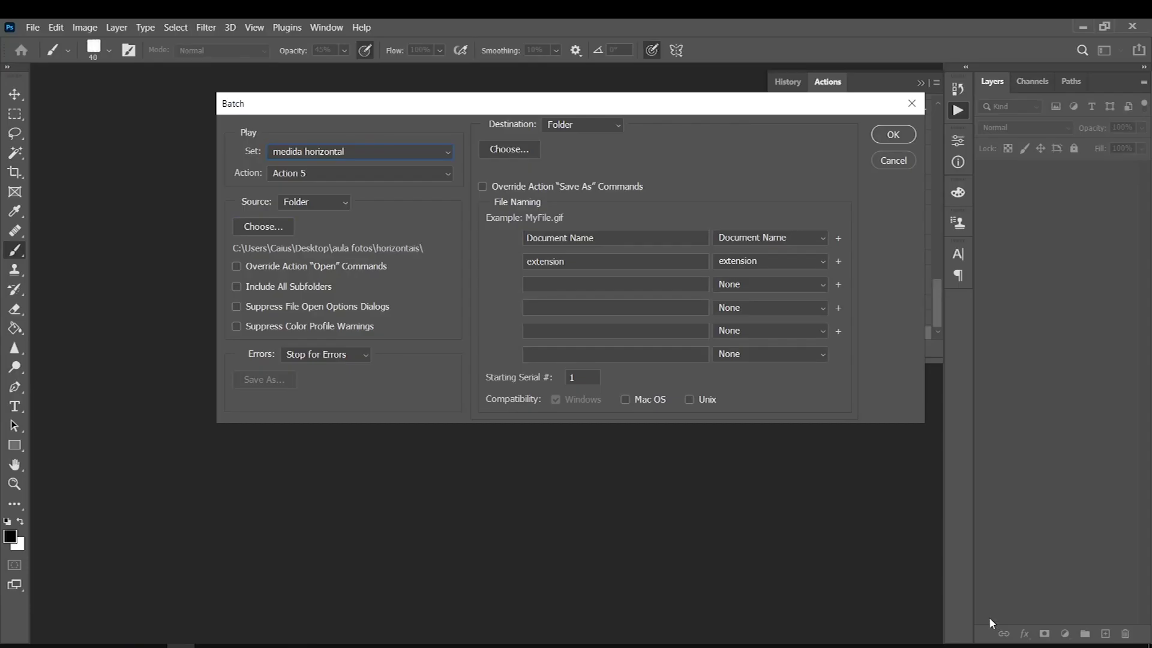
{"action": "left_click", "coordinate": [509, 149]}
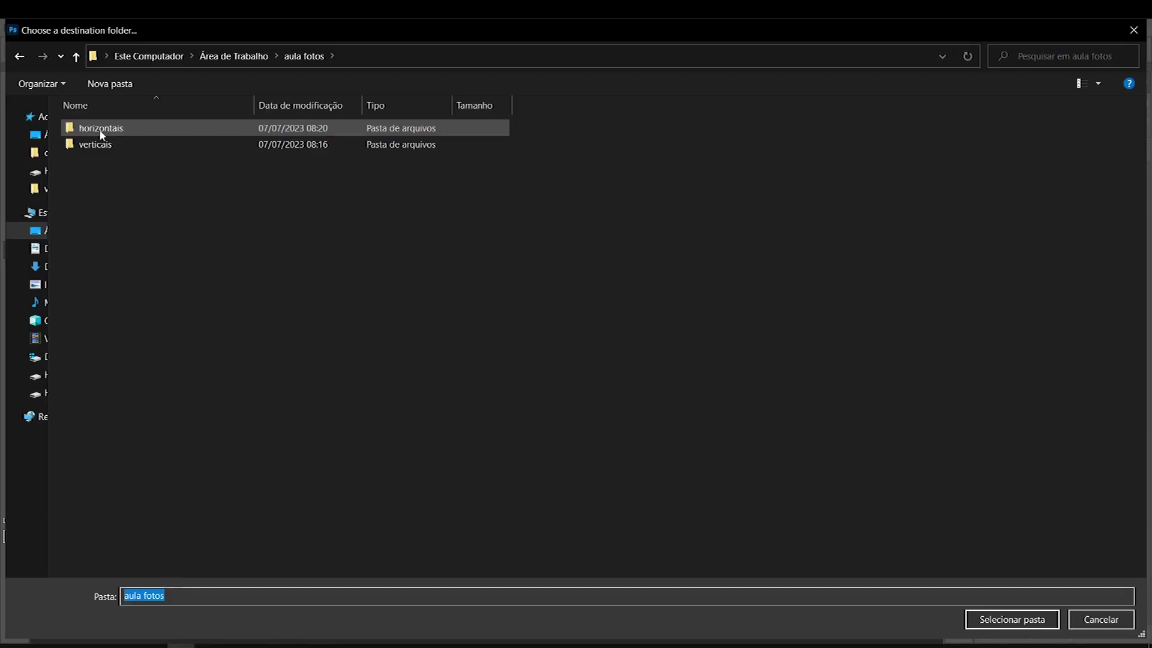
{"action": "double_click", "coordinate": [98, 128]}
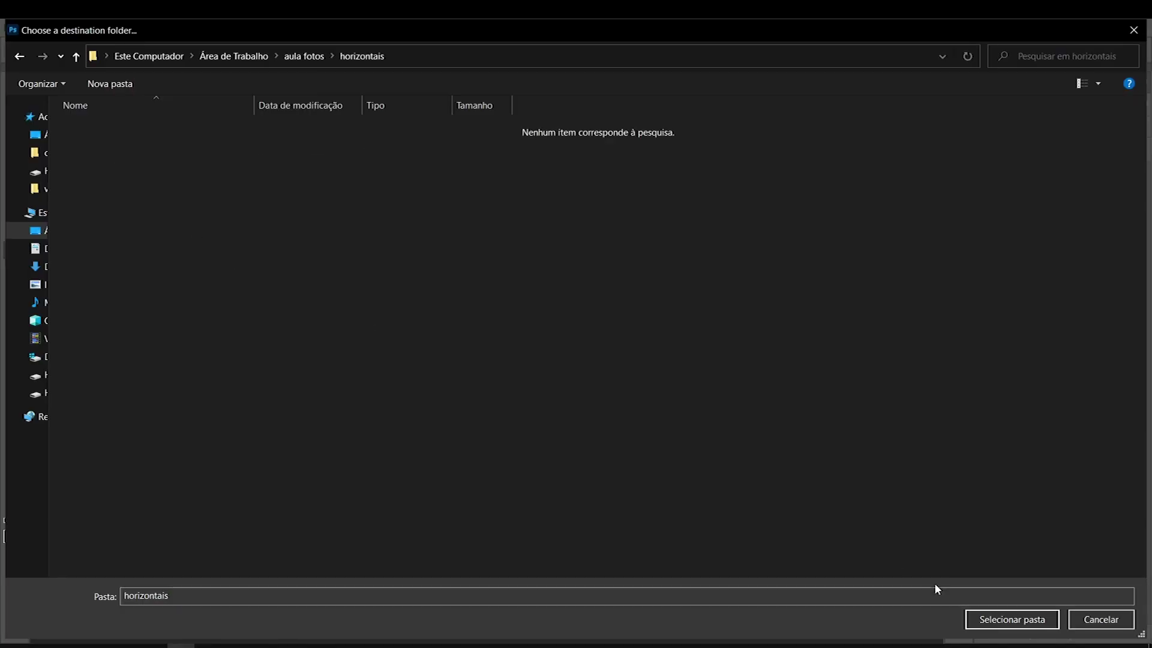
{"action": "left_click", "coordinate": [987, 620]}
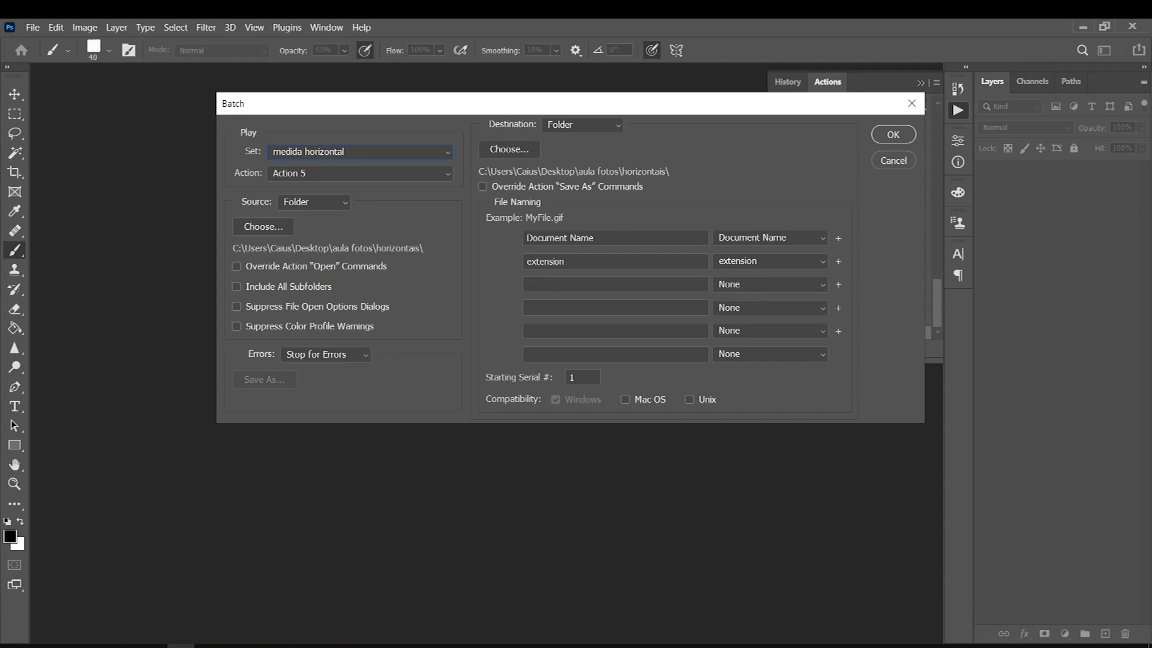
{"action": "left_click_drag", "start_coordinate": [421, 108], "coordinate": [393, 161]}
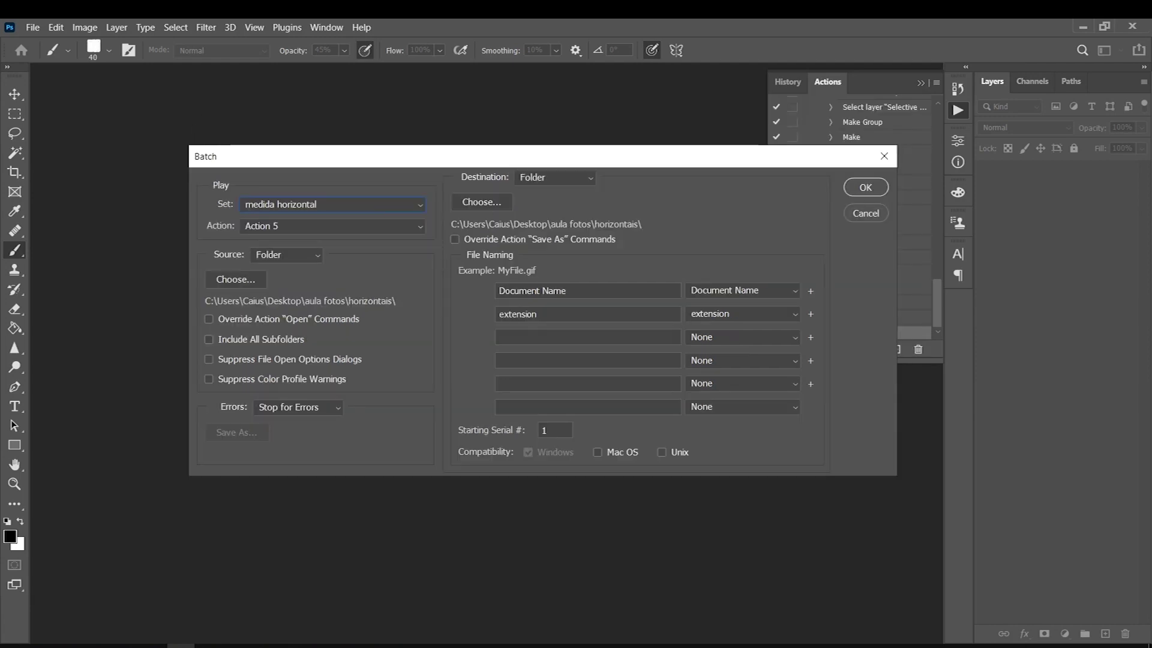
{"action": "left_click", "coordinate": [862, 186]}
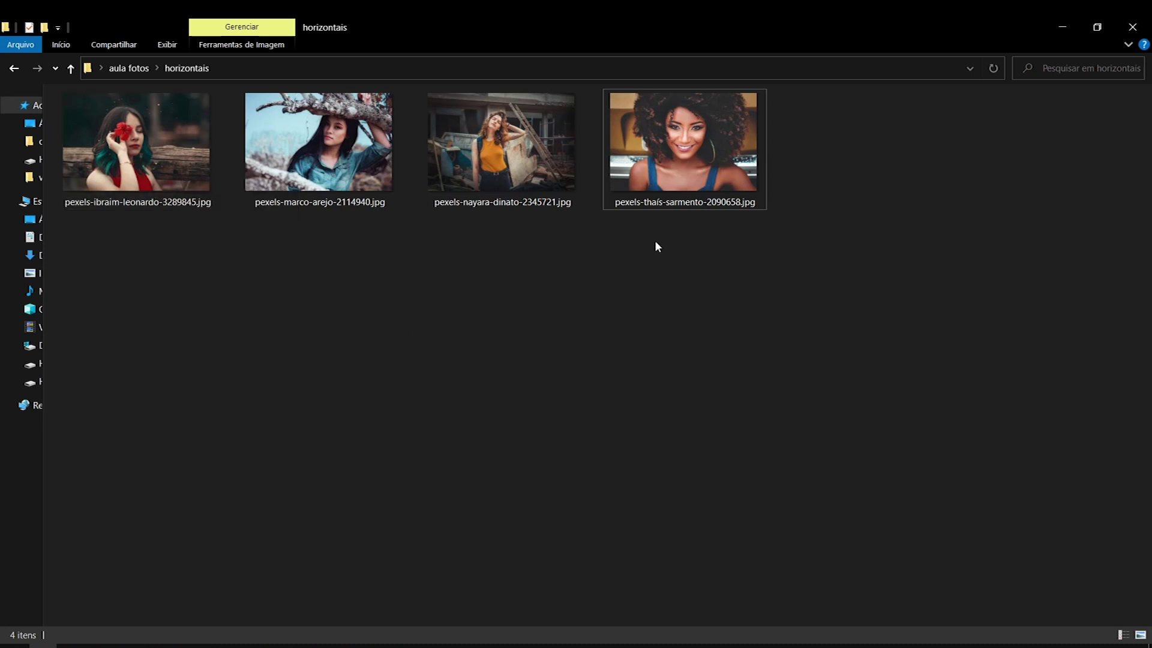
{"action": "mouse_move", "coordinate": [683, 144]}
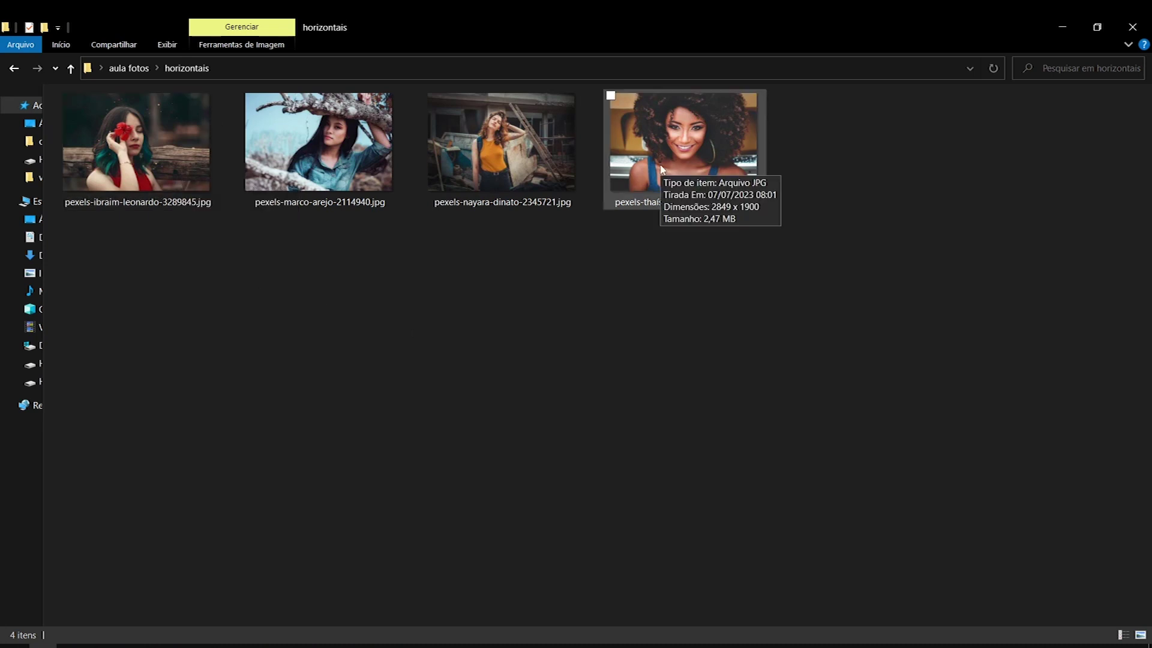
- Review the processed folders and the Untitled-1.png watermark file in aula fotos
{"action": "left_click", "coordinate": [70, 69]}
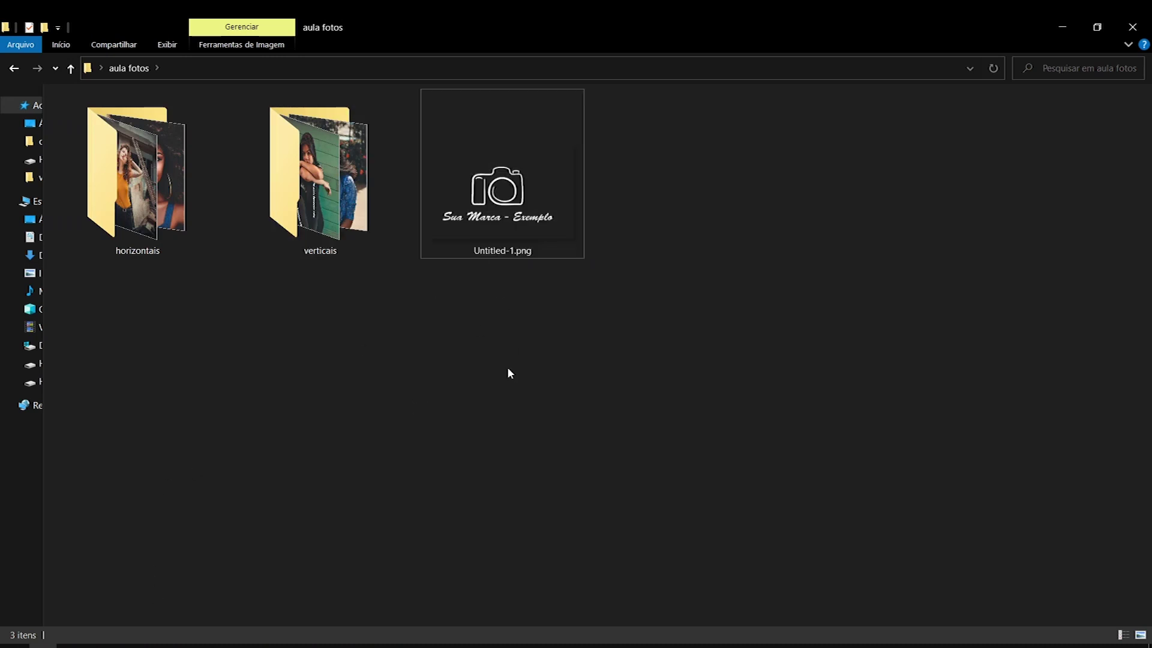
{"action": "left_click", "coordinate": [346, 248]}
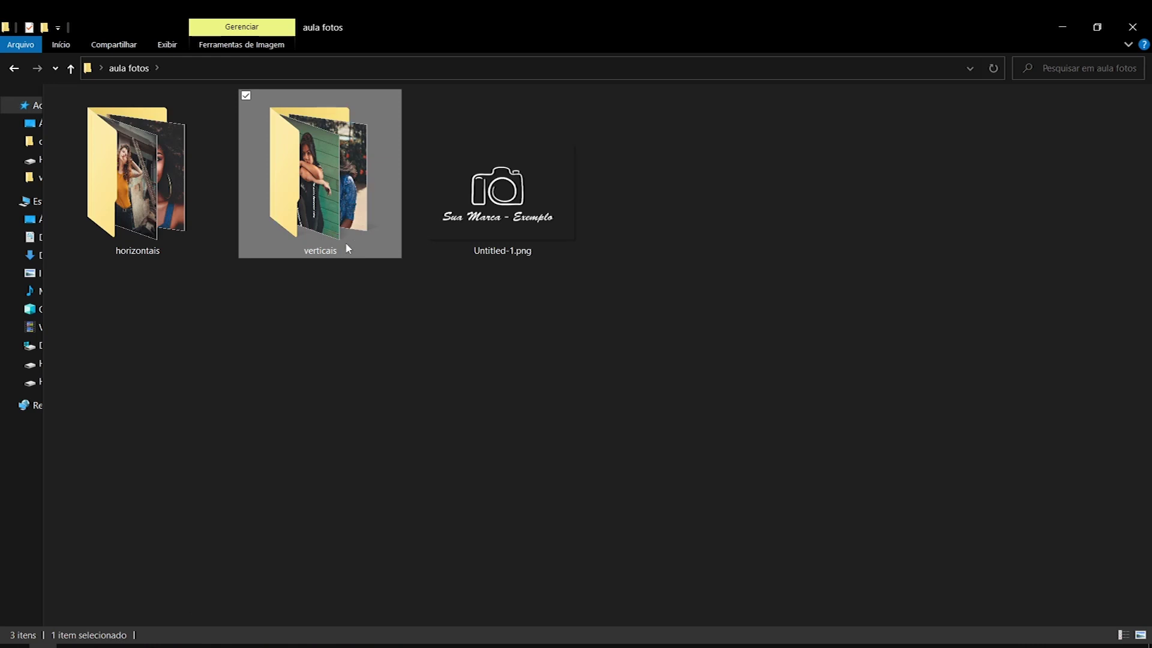
{"action": "left_click", "coordinate": [181, 229]}
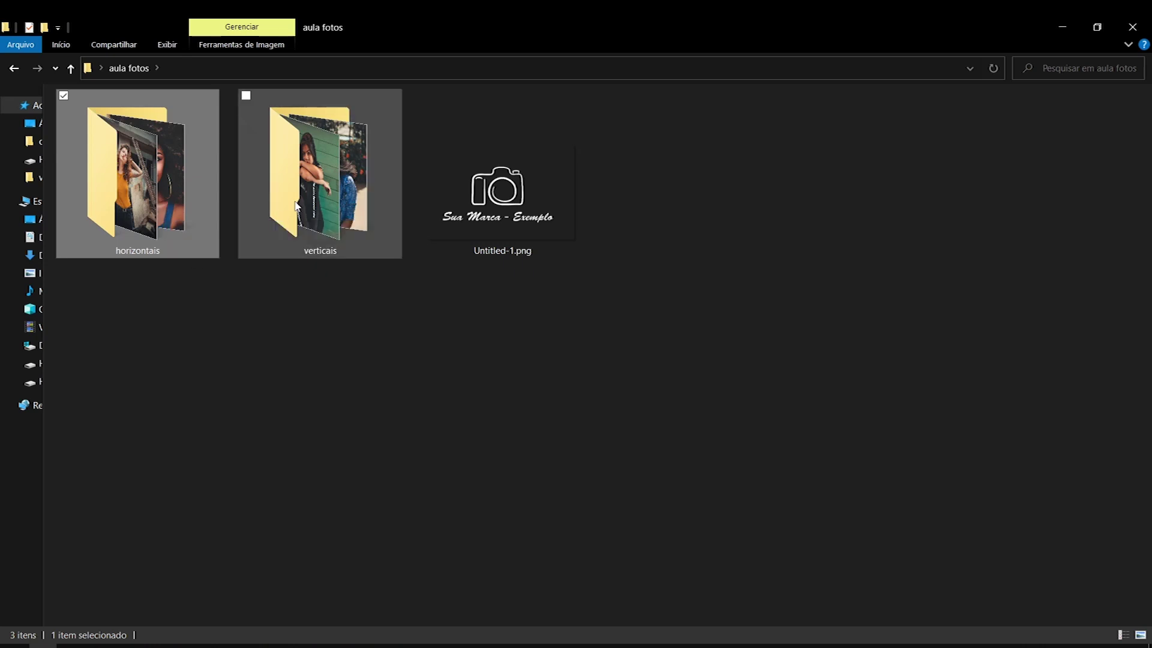
{"action": "left_click", "coordinate": [446, 278]}
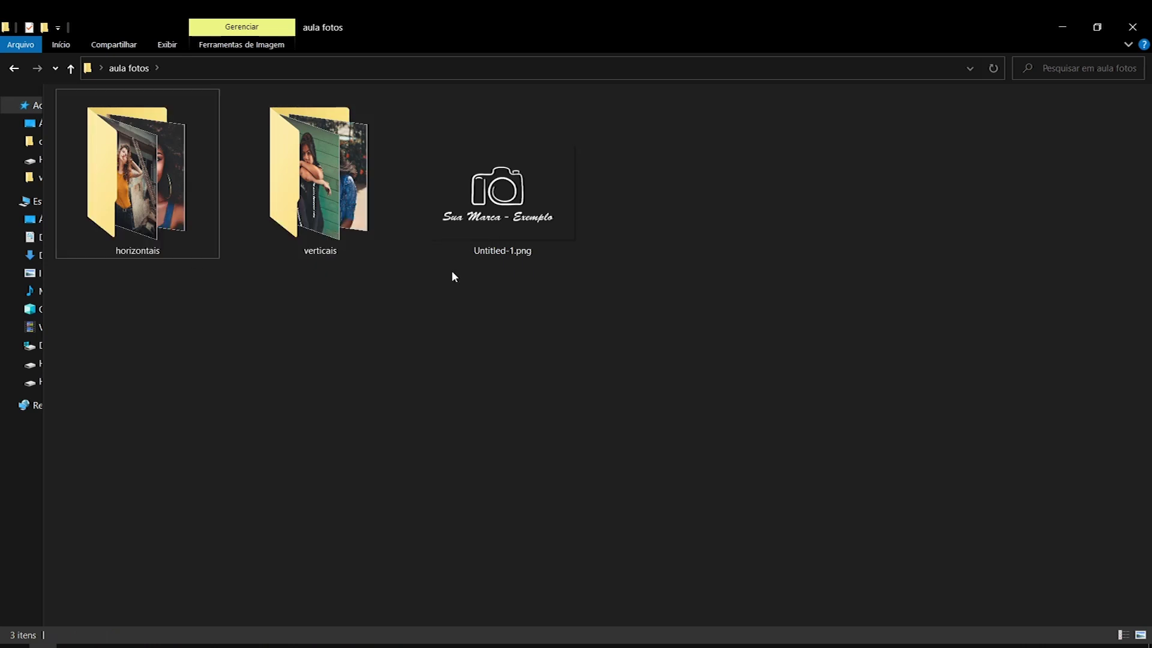
{"action": "left_click", "coordinate": [507, 240]}
{"action": "left_click", "coordinate": [517, 294]}
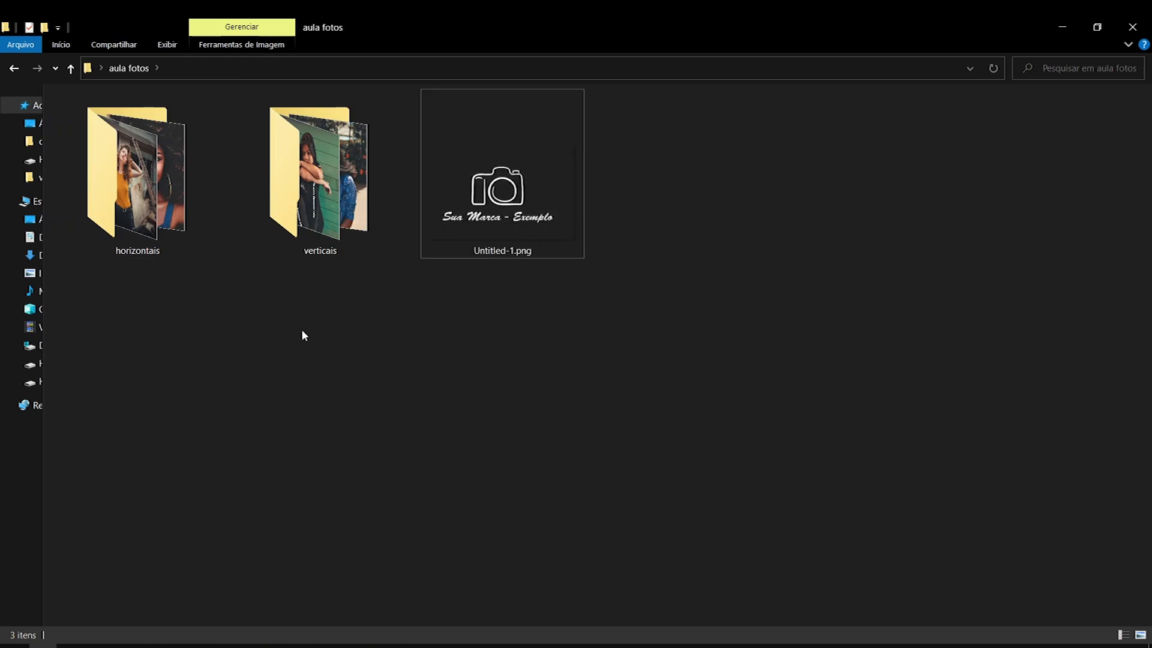
- Open pexels-eduardo-dutra-9712001.jpg from verticais in Photoshop and begin a new action set
{"action": "double_click", "coordinate": [331, 223]}
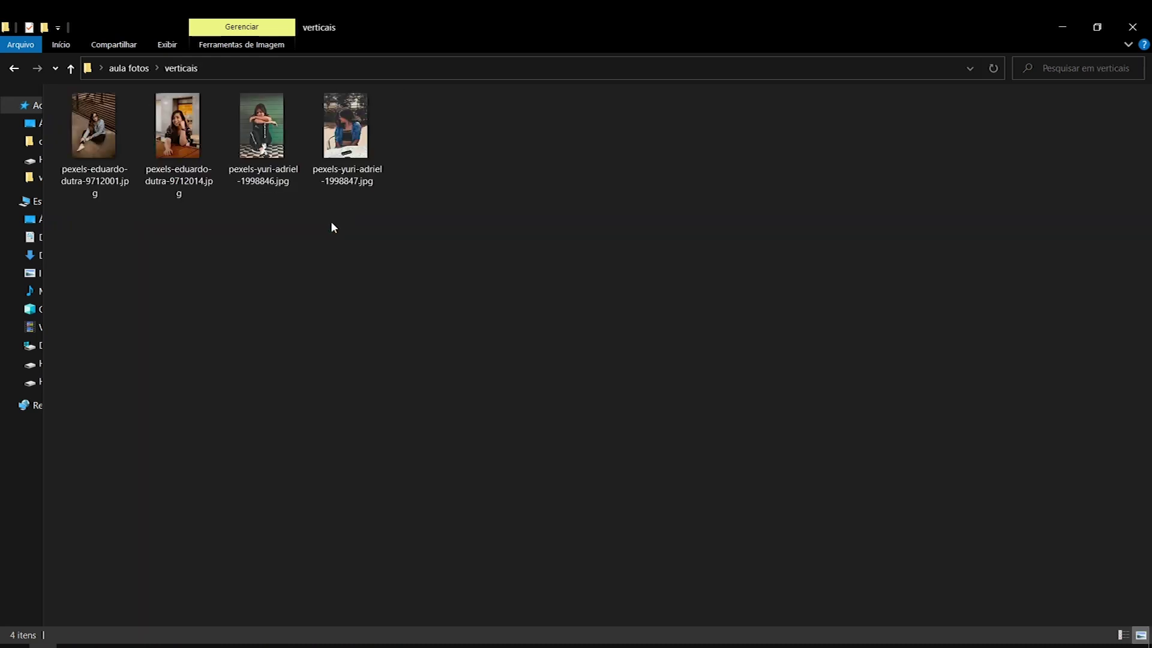
{"action": "left_click_drag", "start_coordinate": [64, 126], "coordinate": [115, 355]}
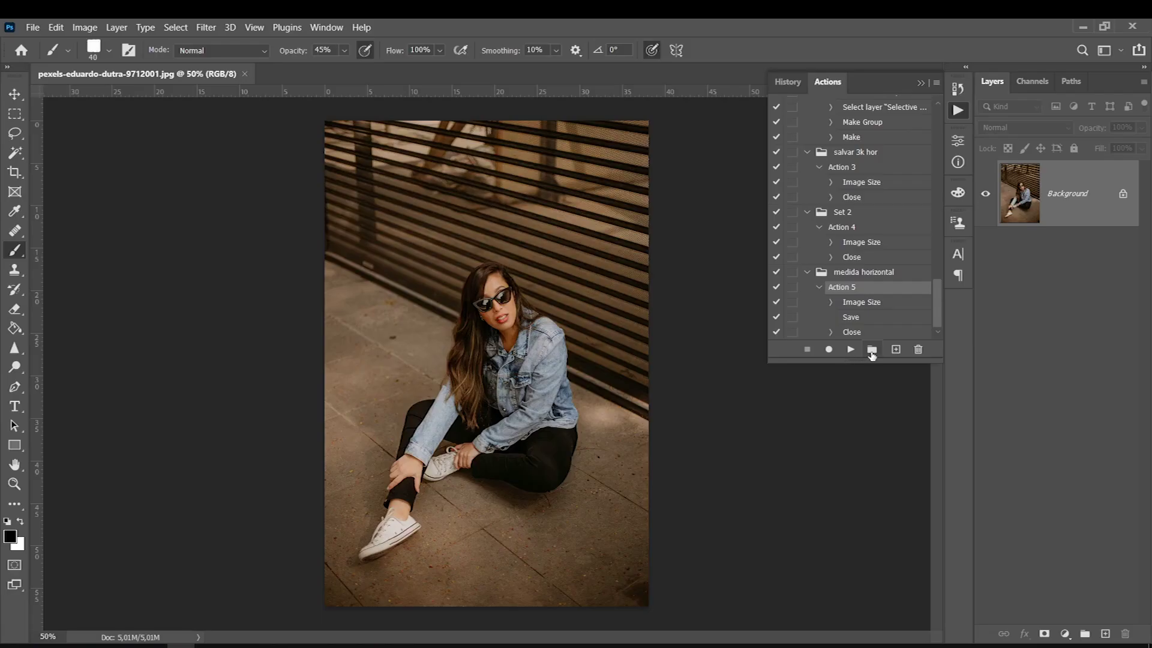
{"action": "left_click", "coordinate": [872, 351]}
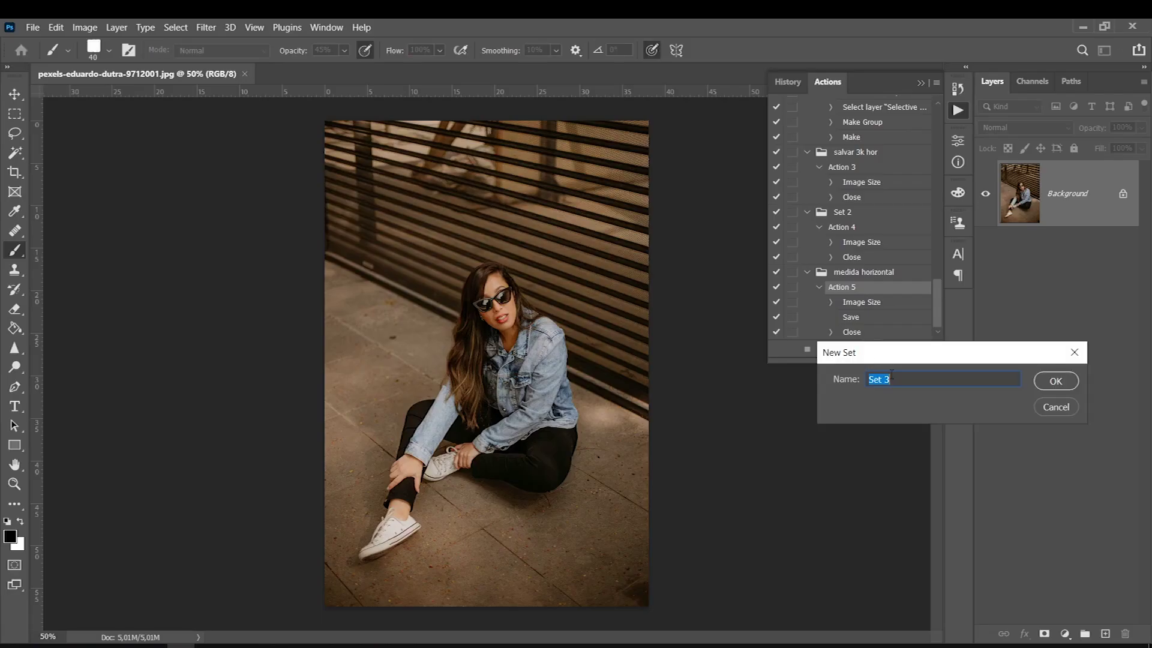
- Name the set 'marca vertical' and open the Untitled-1.png watermark in Photoshop
{"action": "type", "text": "ma"}
{"action": "type", "text": "l"}
{"action": "key", "text": "Return"}
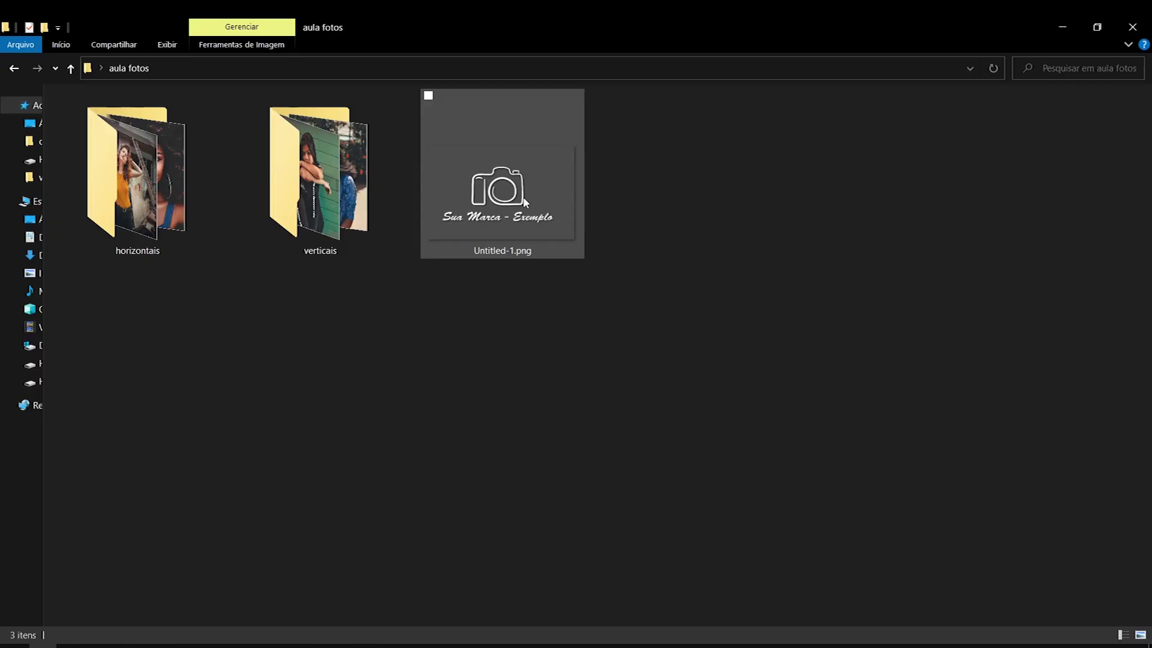
{"action": "left_click", "coordinate": [510, 180]}
{"action": "left_click_drag", "start_coordinate": [513, 203], "coordinate": [193, 642]}
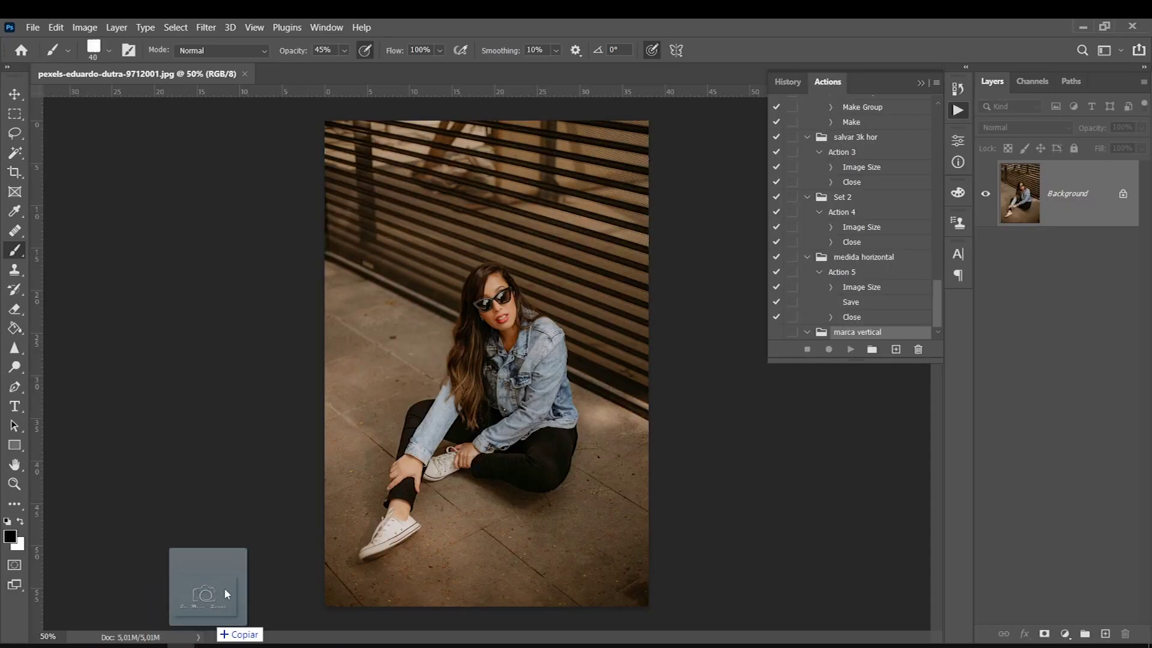
{"action": "left_click_drag", "start_coordinate": [194, 641], "coordinate": [392, 71]}
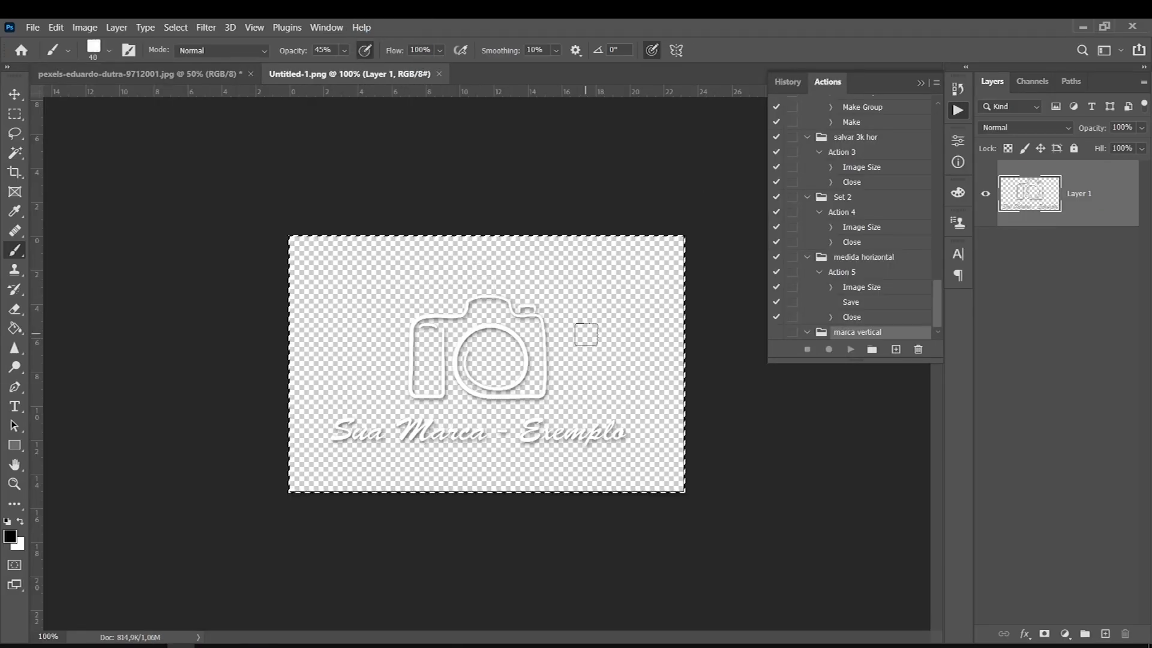
{"action": "left_click", "coordinate": [147, 75]}
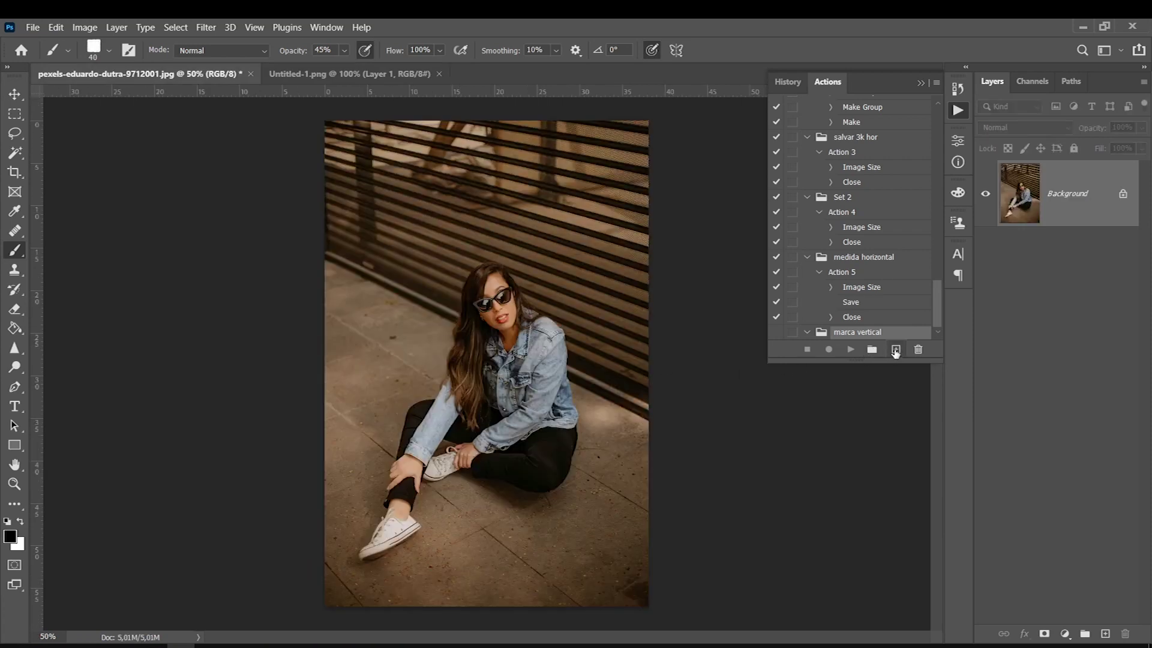
- Create Action 6 in marca vertical and start recording it
{"action": "left_click", "coordinate": [895, 349]}
{"action": "left_click_drag", "start_coordinate": [865, 364], "coordinate": [803, 399]}
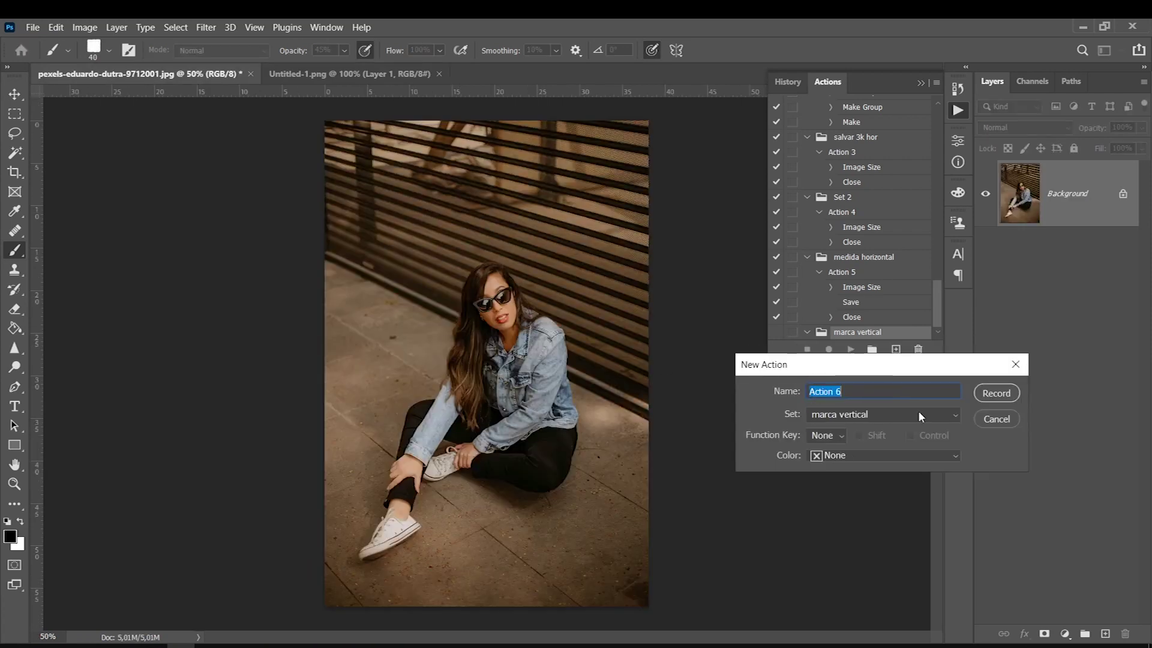
{"action": "left_click", "coordinate": [987, 391]}
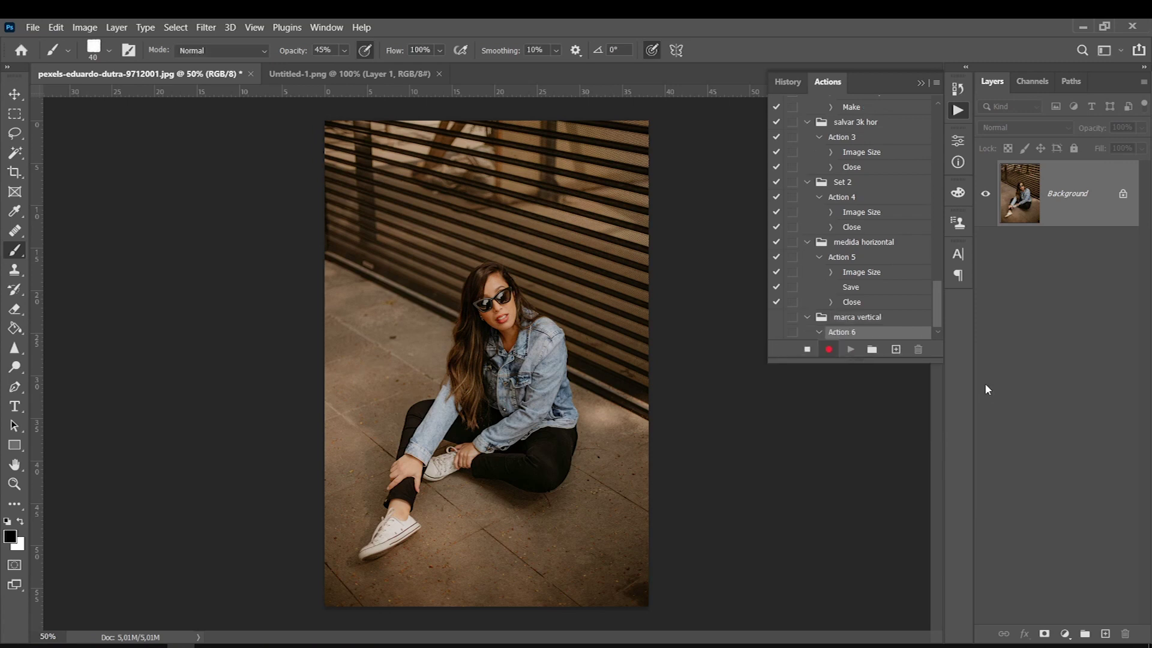
- Paste the camera logo, scale it into the bottom-right corner, and set its opacity to 65%
{"action": "key", "text": "ctrl+v"}
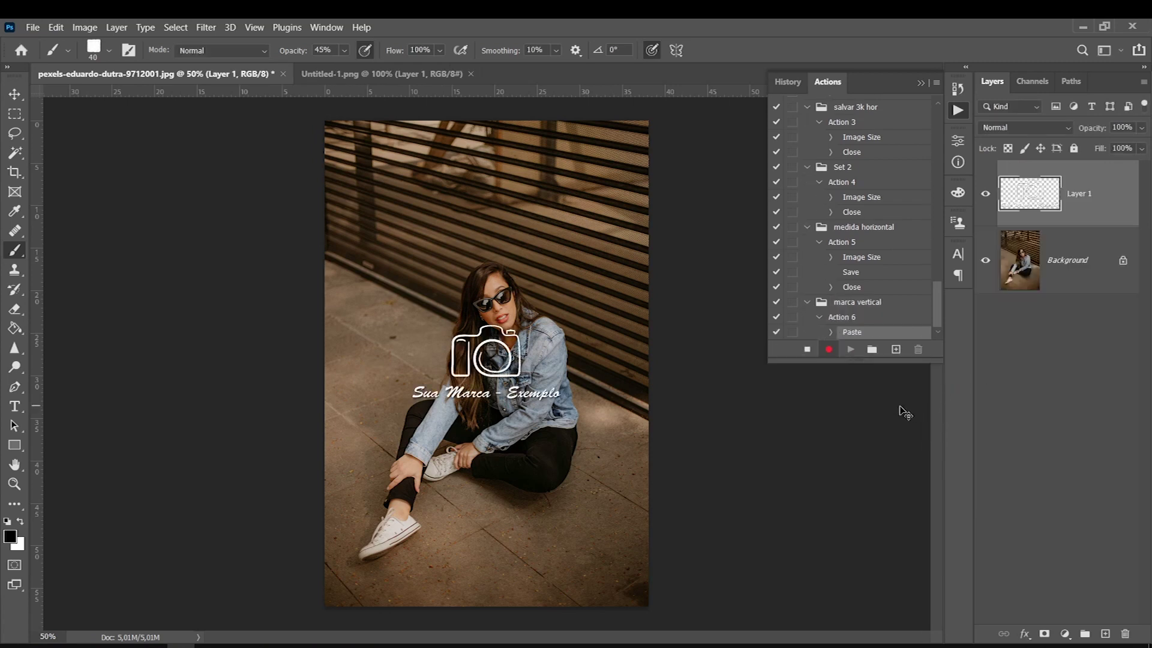
{"action": "key", "text": "ctrl+t"}
{"action": "mouse_move", "coordinate": [426, 340]}
{"action": "left_mouse_down"}
{"action": "mouse_move", "coordinate": [513, 543]}
{"action": "mouse_move", "coordinate": [565, 564]}
{"action": "left_mouse_up"}
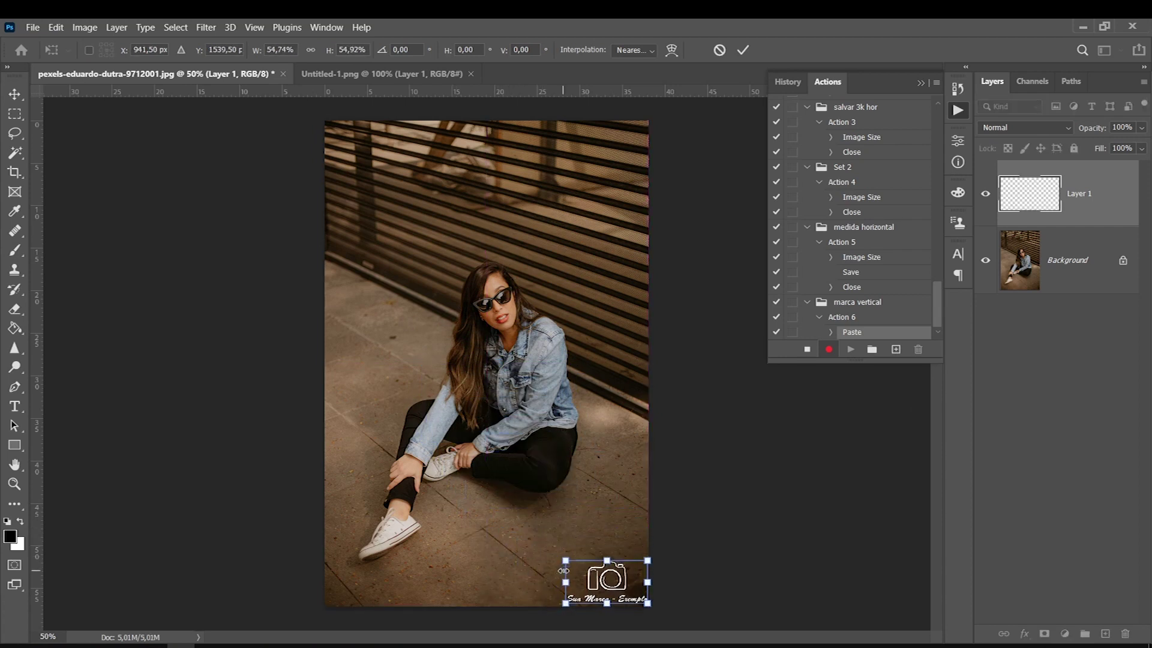
{"action": "key", "text": "Return"}
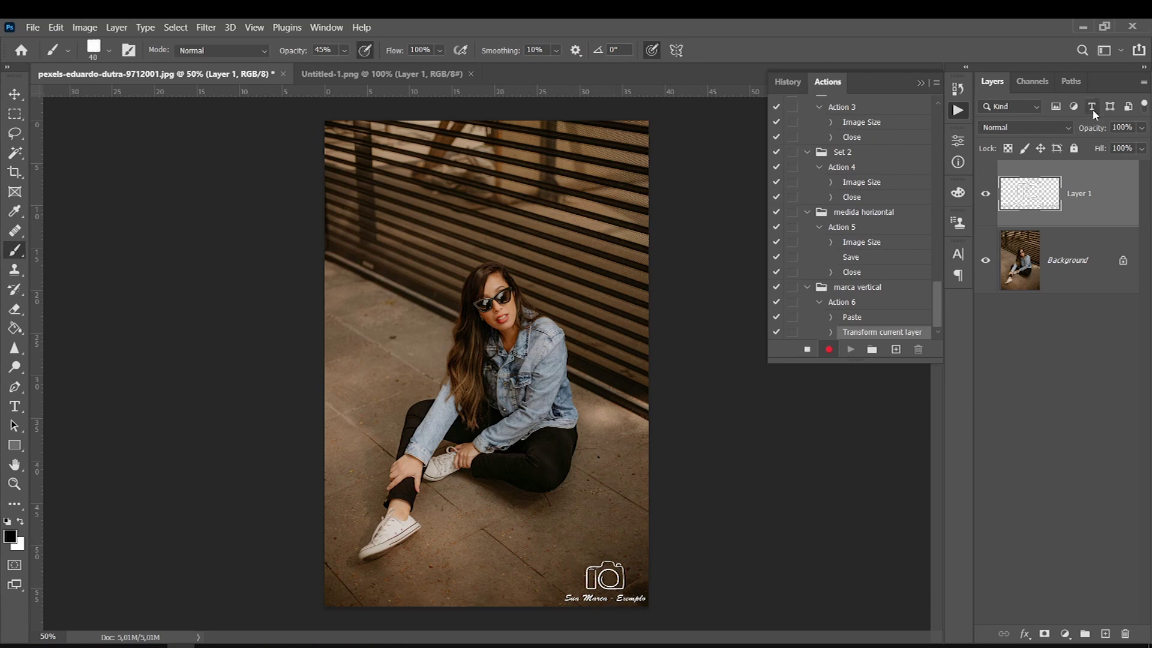
{"action": "left_click", "coordinate": [1141, 127]}
{"action": "left_click_drag", "start_coordinate": [1143, 146], "coordinate": [1117, 146]}
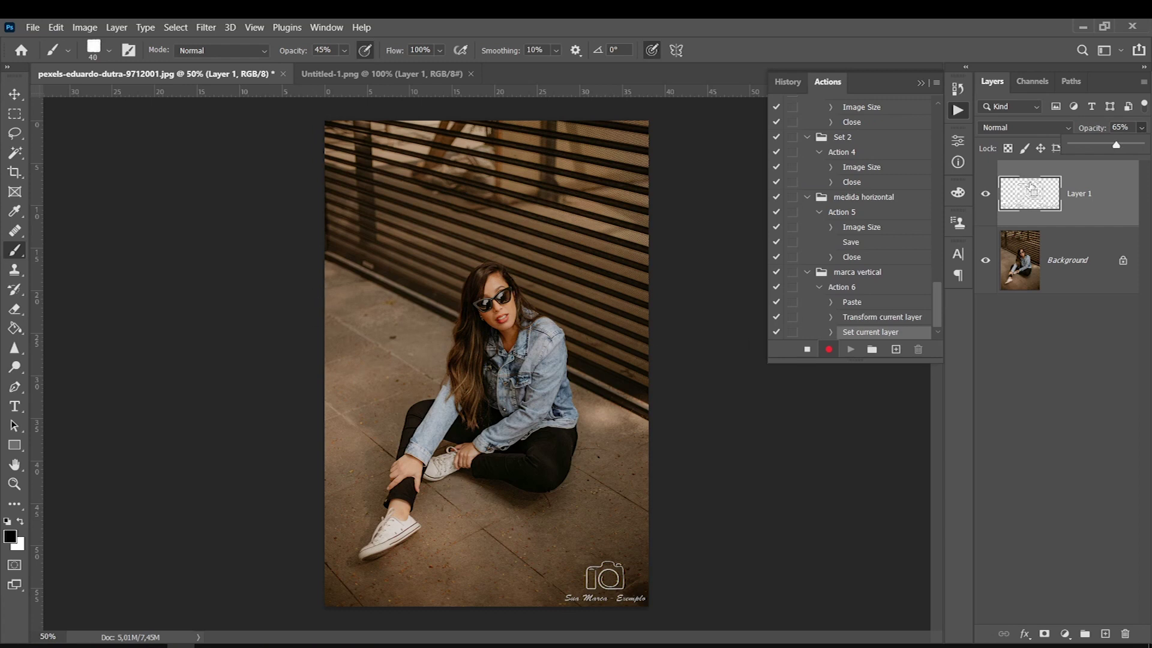
- Merge the logo into the photo, then save and close the photo
{"action": "key", "text": "ctrl+e"}
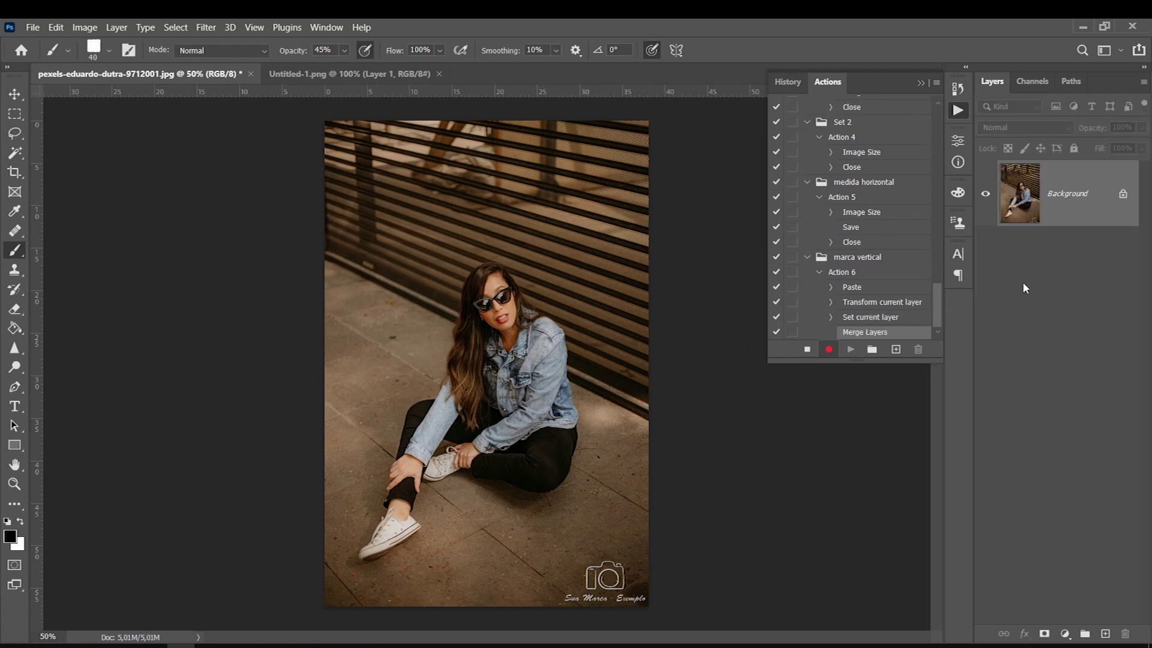
{"action": "left_click", "coordinate": [33, 27]}
{"action": "left_click", "coordinate": [53, 184]}
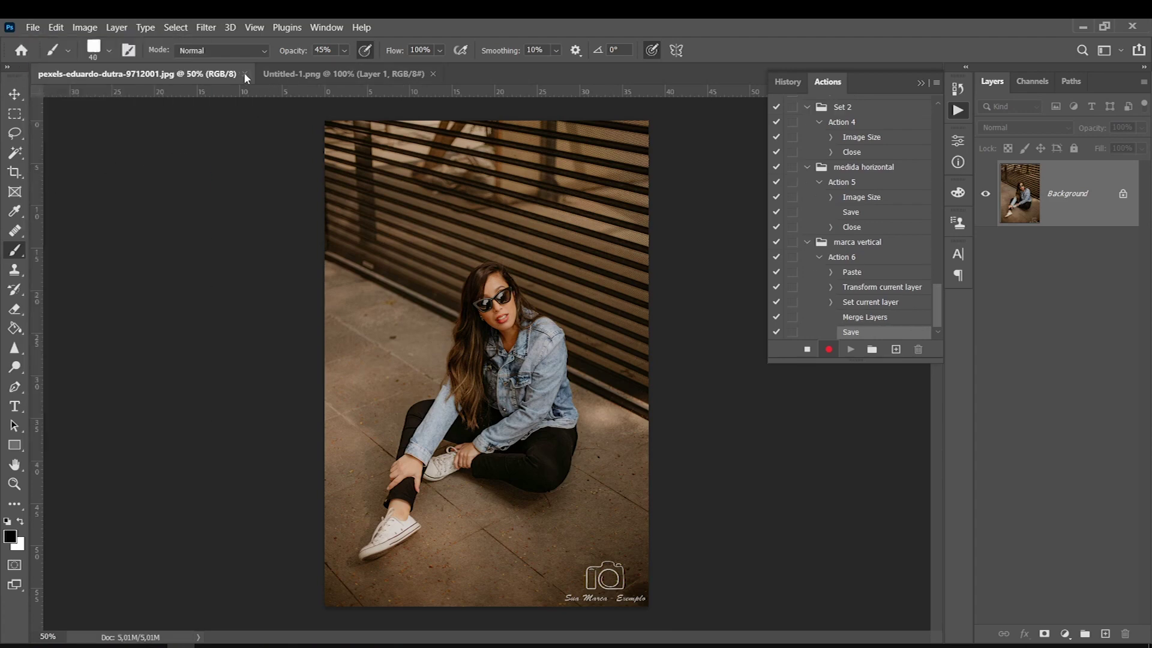
{"action": "left_click", "coordinate": [244, 74]}
- Stop recording Action 6 and clear the selection around the logo
{"action": "left_click", "coordinate": [807, 349]}
{"action": "left_click", "coordinate": [15, 114]}
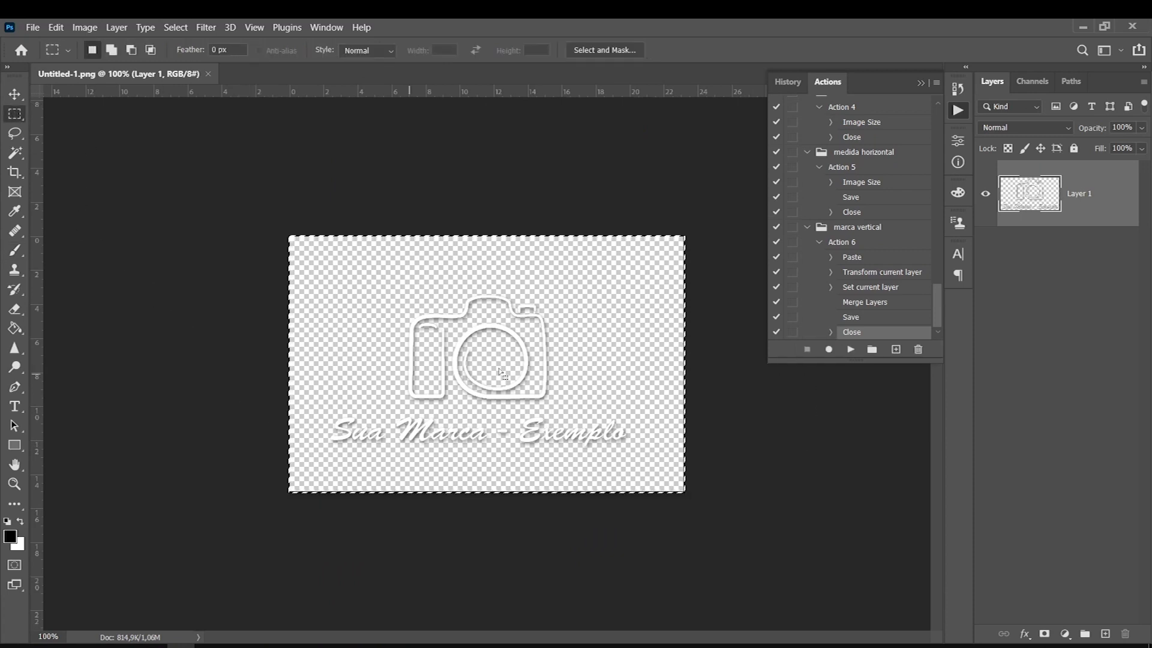
{"action": "left_click", "coordinate": [294, 314]}
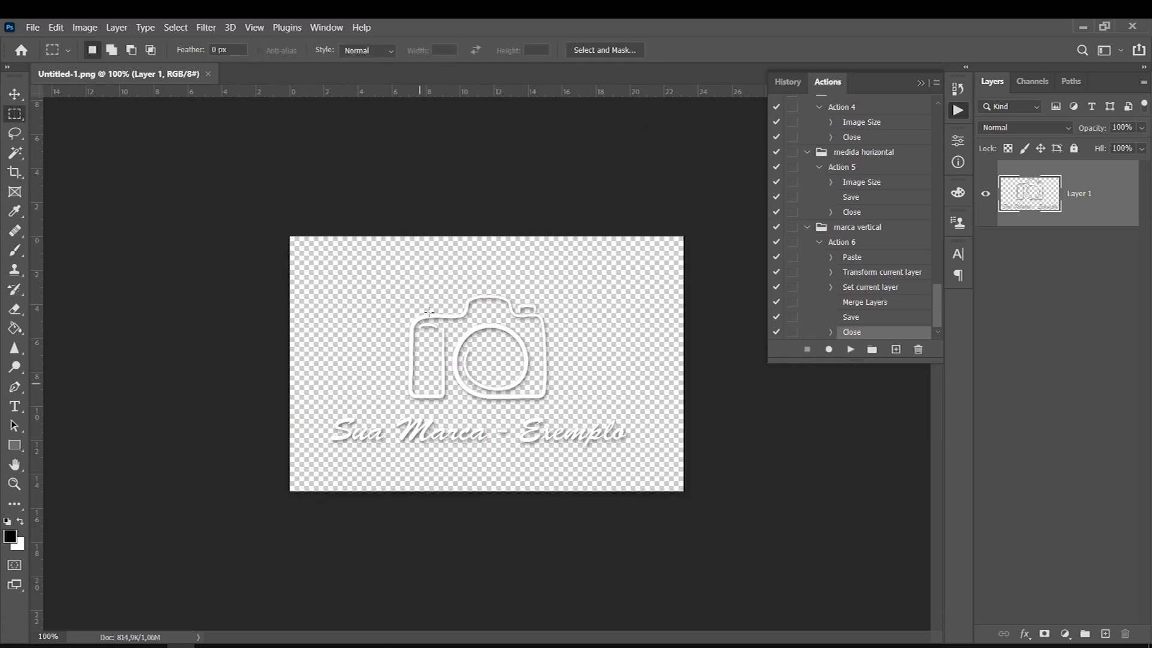
- Start a batch of Action 6 with the verticais folder as the source
{"action": "left_click", "coordinate": [30, 28]}
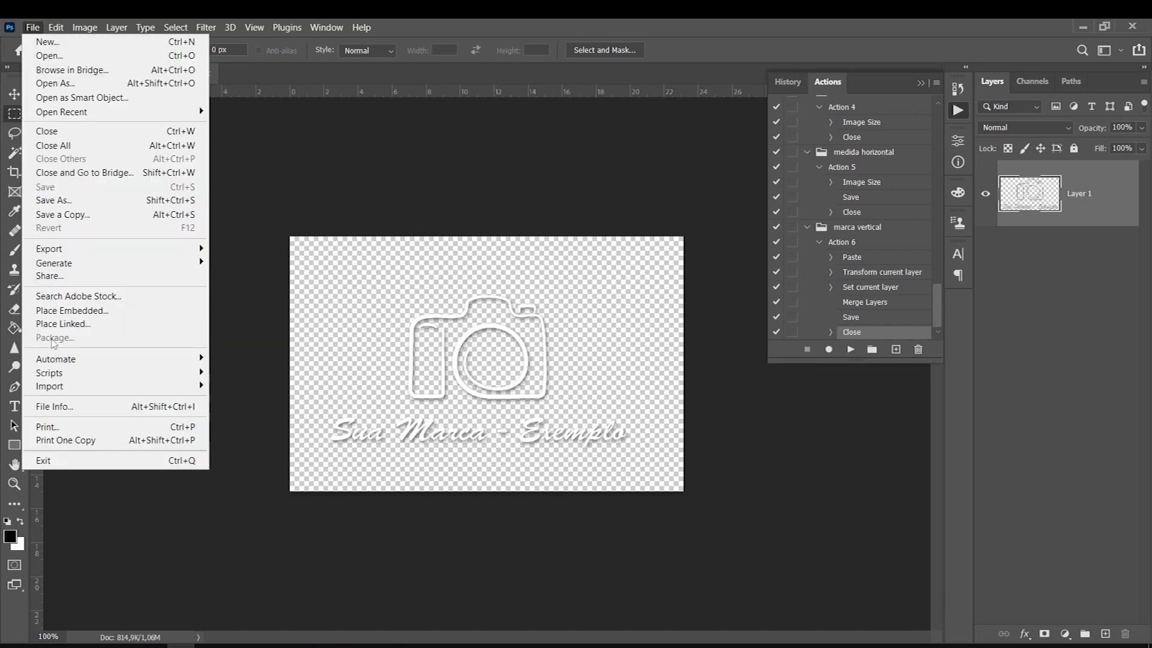
{"action": "mouse_move", "coordinate": [55, 358]}
{"action": "left_click", "coordinate": [232, 359]}
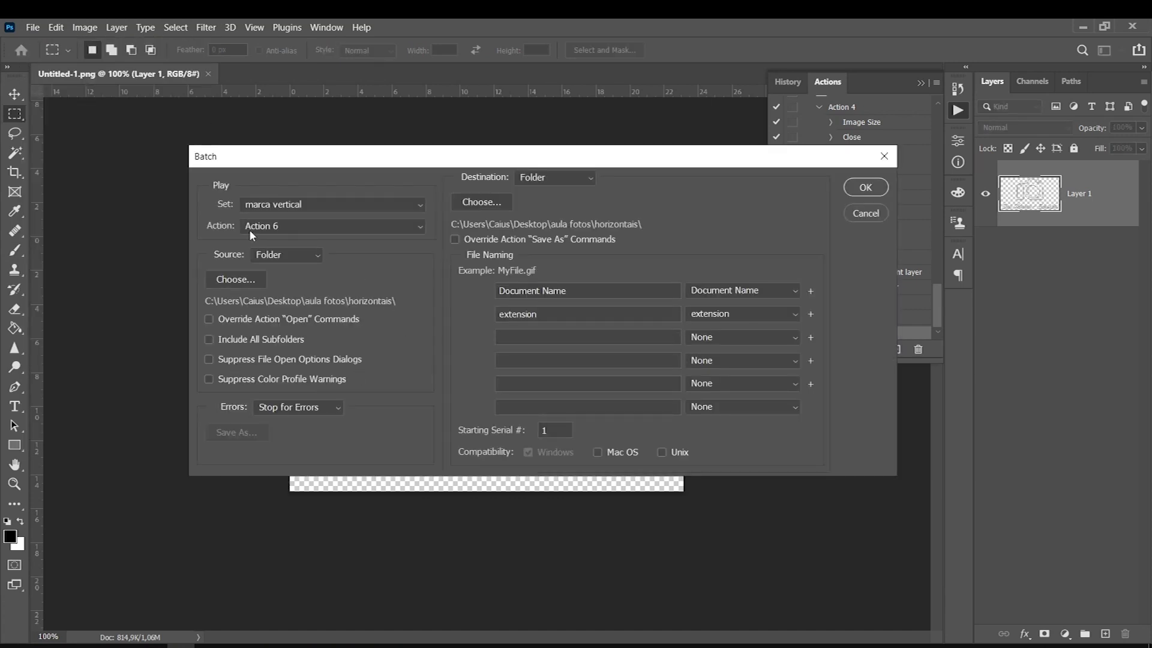
{"action": "left_click", "coordinate": [235, 278]}
{"action": "left_click", "coordinate": [75, 57]}
{"action": "double_click", "coordinate": [96, 147]}
{"action": "left_click", "coordinate": [1011, 619]}
- Set verticais as the batch destination folder and run the batch
{"action": "left_click", "coordinate": [481, 202]}
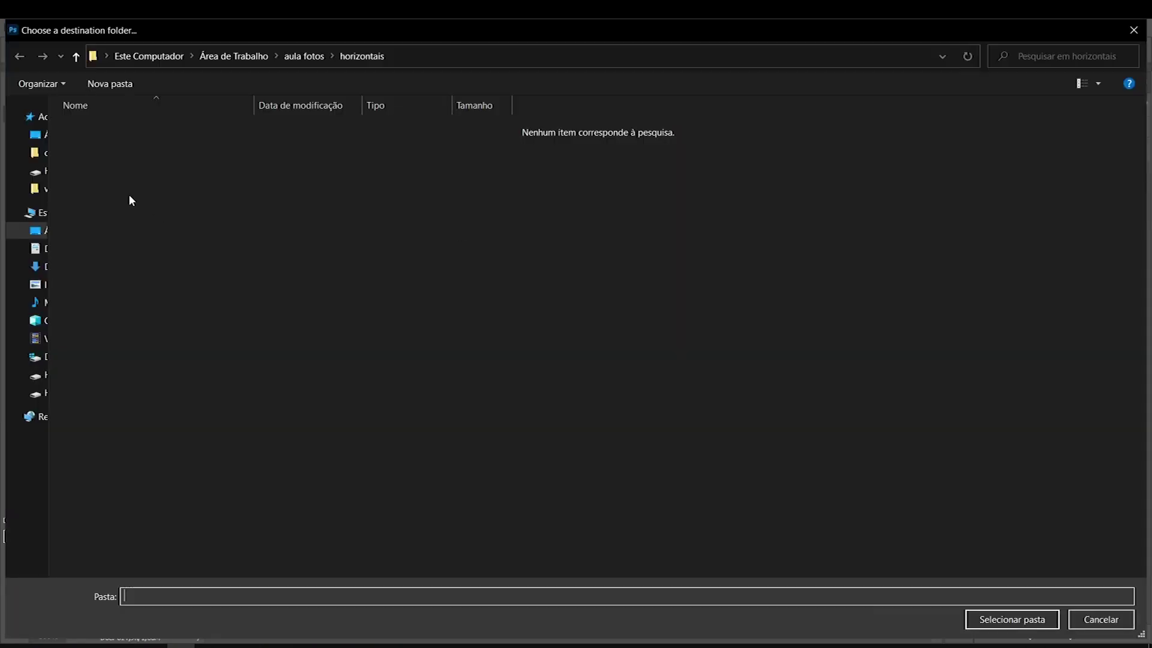
{"action": "left_click", "coordinate": [77, 57]}
{"action": "double_click", "coordinate": [96, 147]}
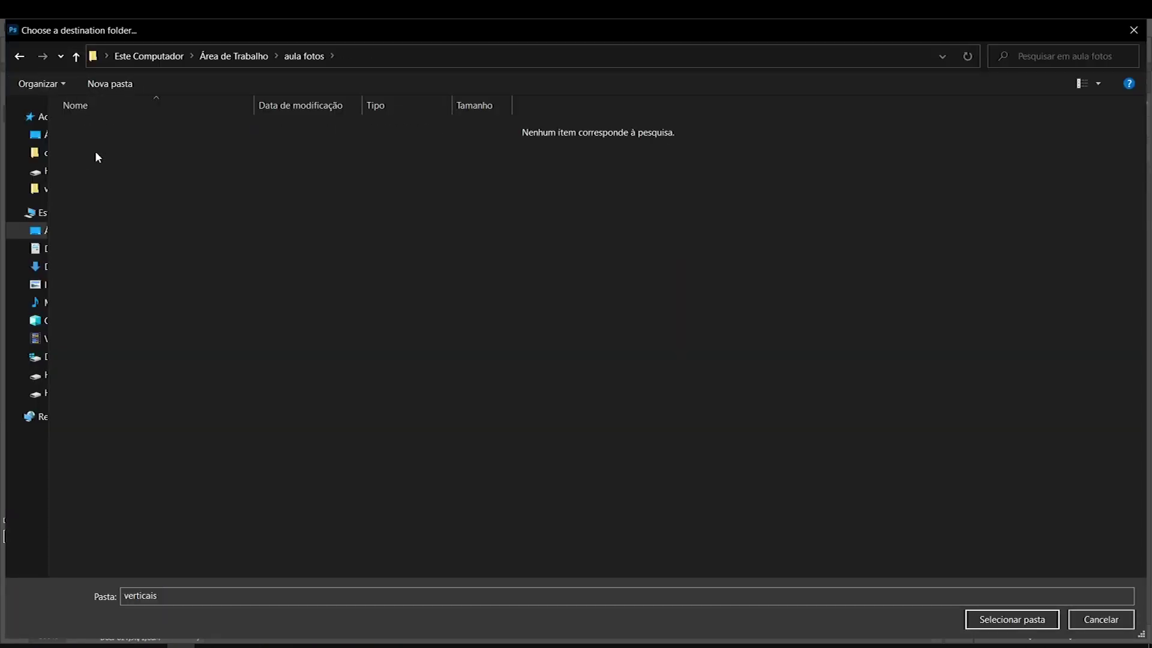
{"action": "left_click", "coordinate": [1012, 619]}
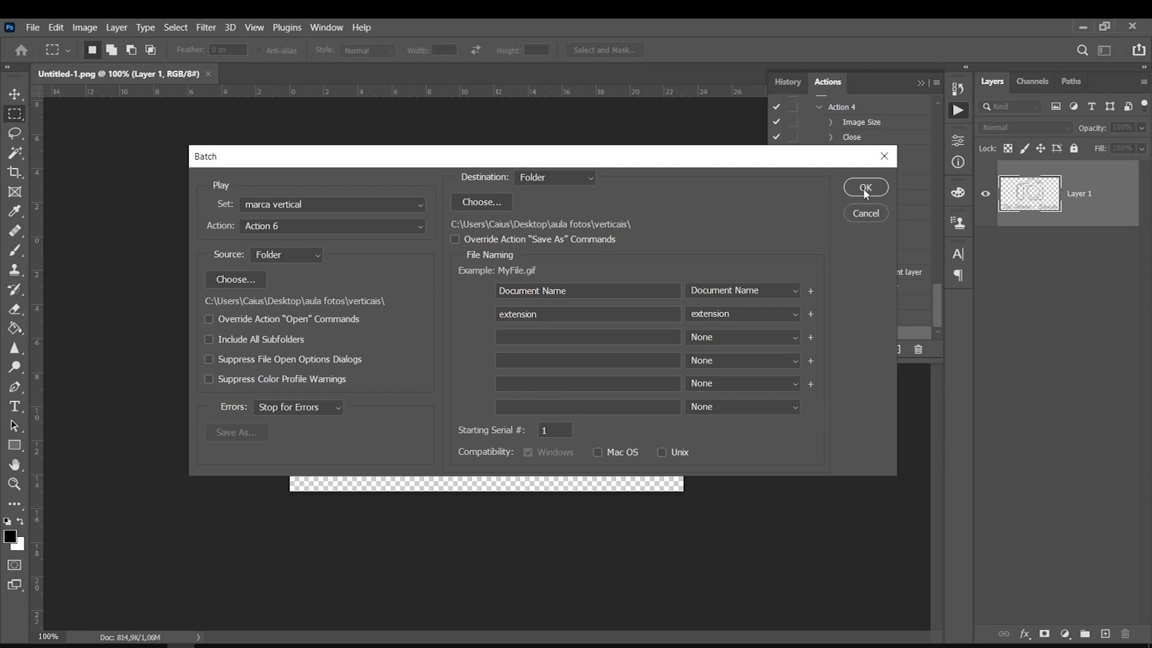
{"action": "left_click", "coordinate": [864, 187]}
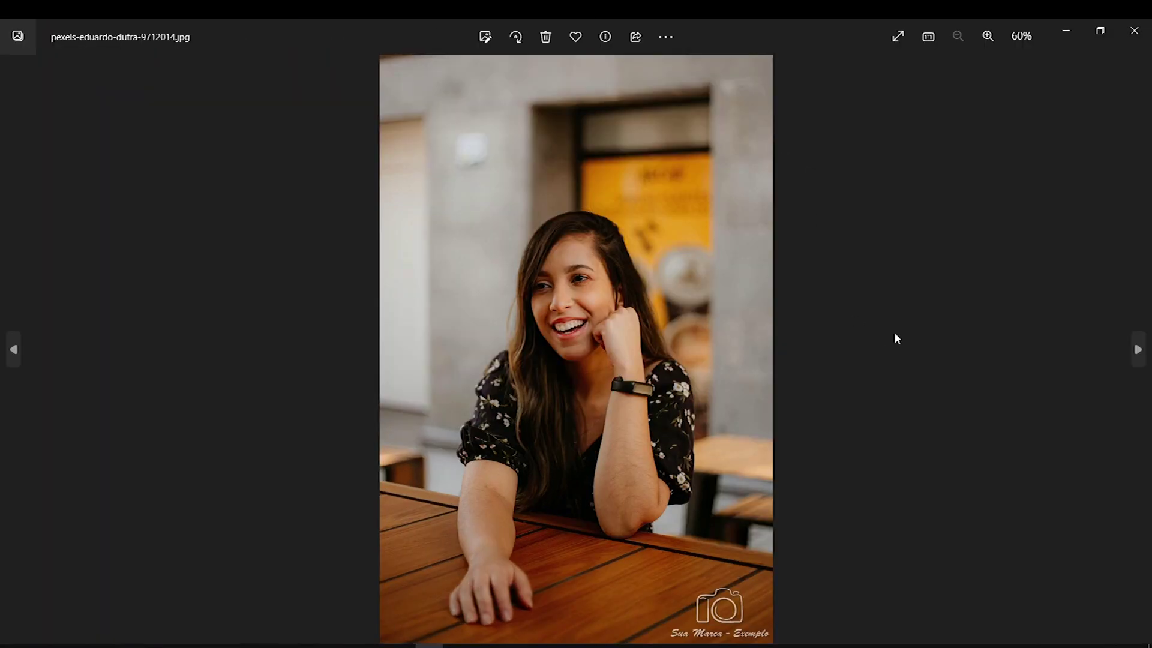
- Flip through the watermarked vertical photos in Photos, then close the viewer
{"action": "left_click", "coordinate": [1137, 349]}
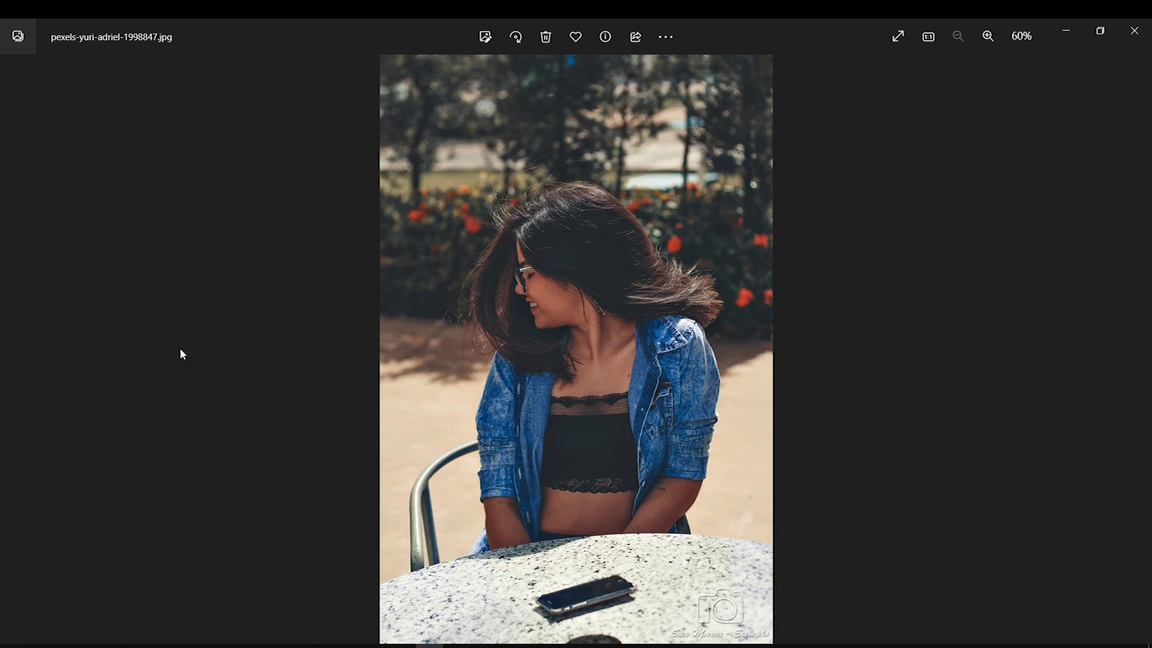
{"action": "left_click", "coordinate": [11, 359]}
{"action": "left_click", "coordinate": [11, 358]}
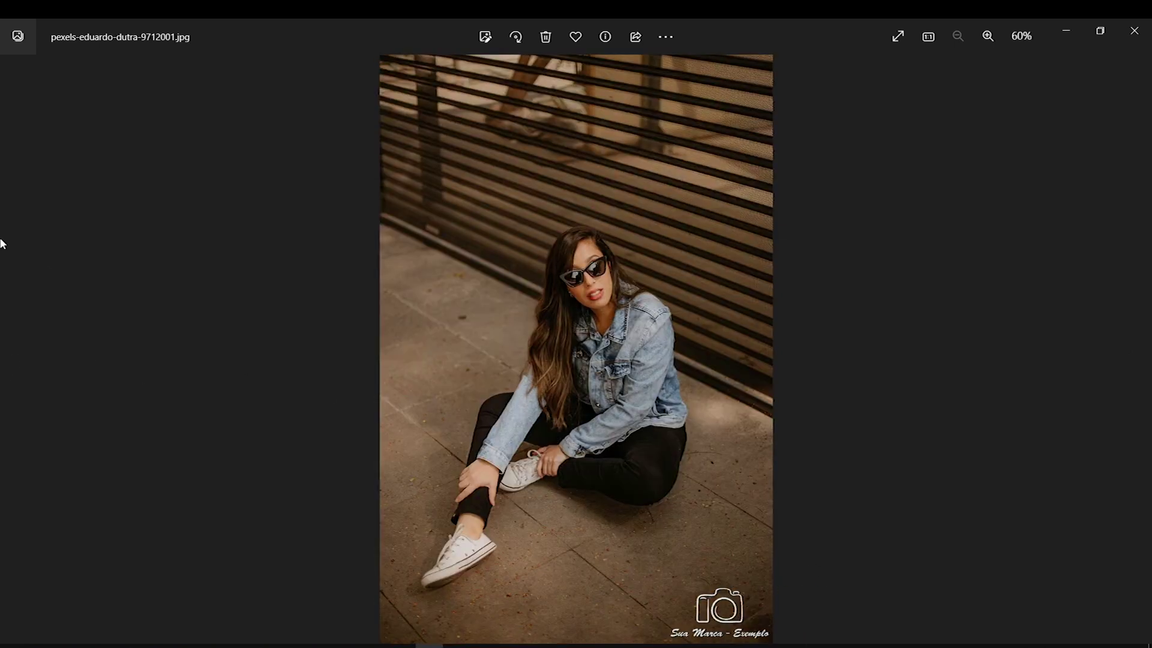
{"action": "left_click", "coordinate": [1137, 349]}
{"action": "left_click", "coordinate": [1134, 30]}
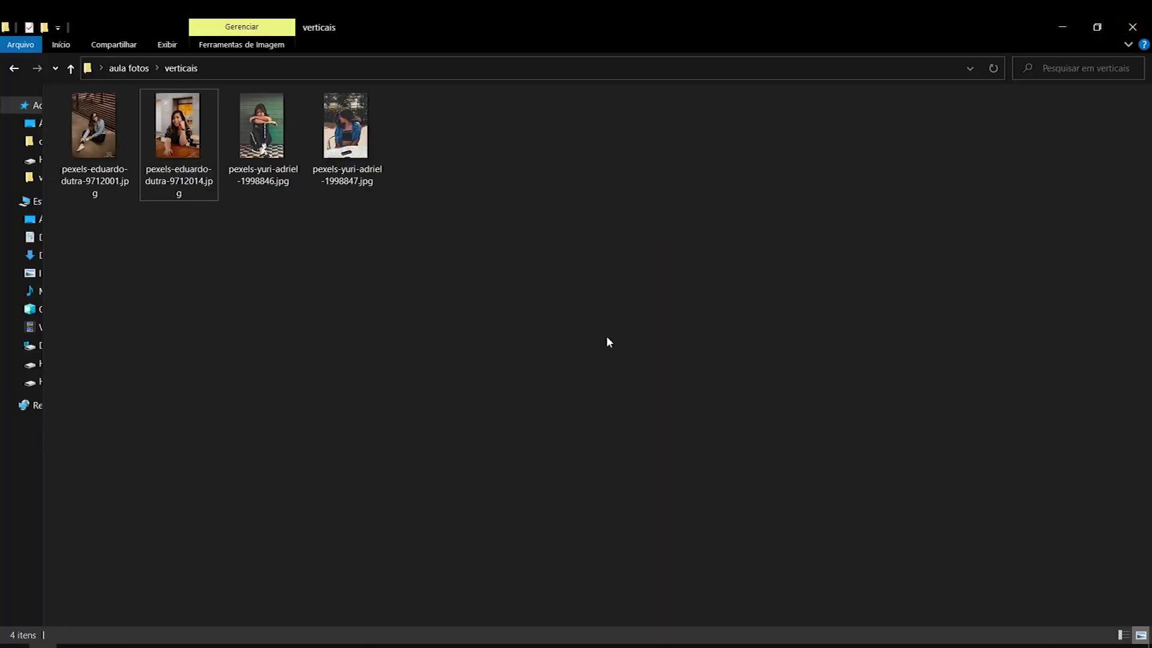
- Open the horizontais folder and drag its first landscape photo toward Photoshop
{"action": "left_click", "coordinate": [71, 67]}
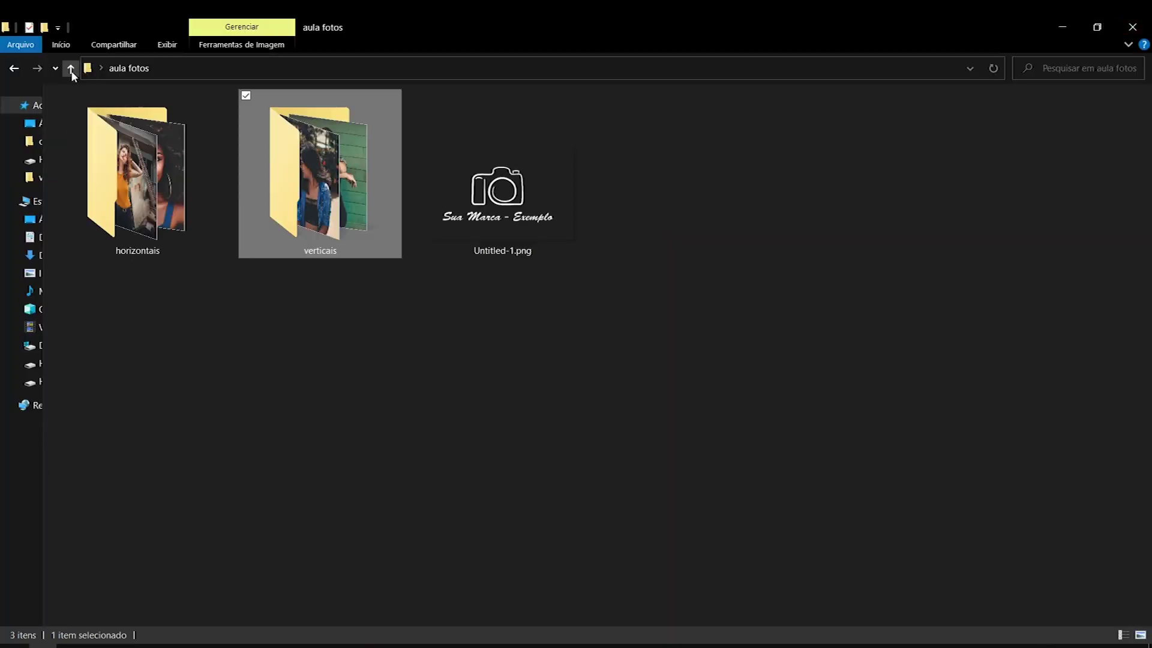
{"action": "double_click", "coordinate": [144, 210]}
{"action": "left_click", "coordinate": [189, 214]}
{"action": "left_click_drag", "start_coordinate": [144, 192], "coordinate": [197, 642]}
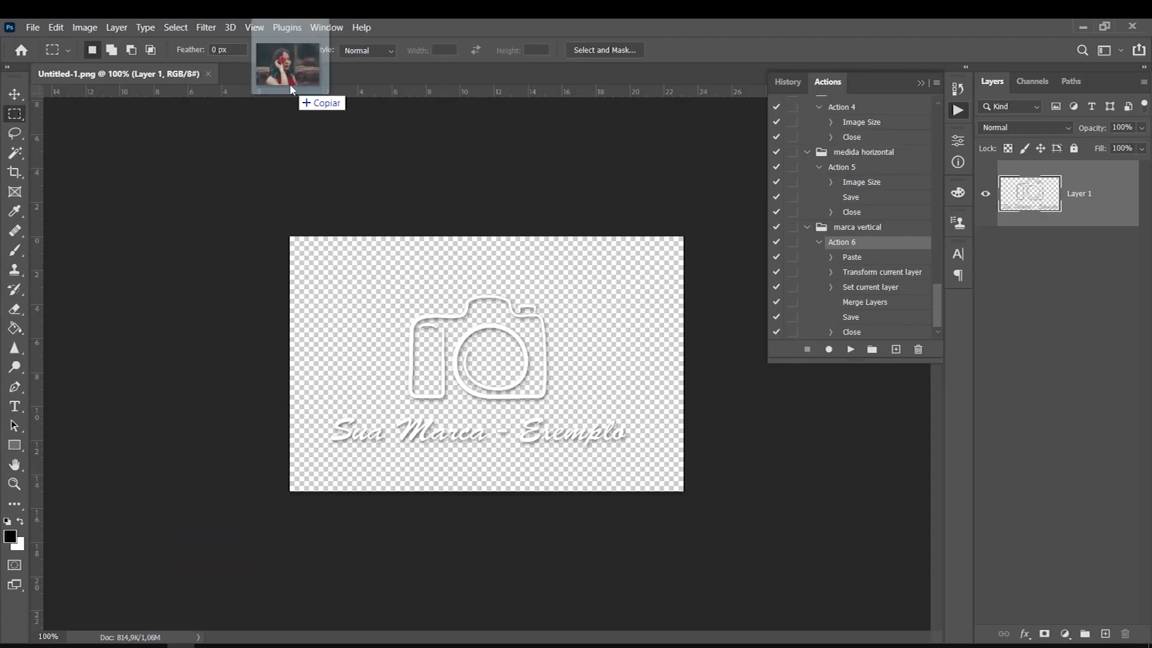
- Open the landscape photo, create the 'marca horizontal' set, and start recording Action 7
{"action": "left_click_drag", "start_coordinate": [196, 643], "coordinate": [292, 70]}
{"action": "left_click", "coordinate": [846, 228]}
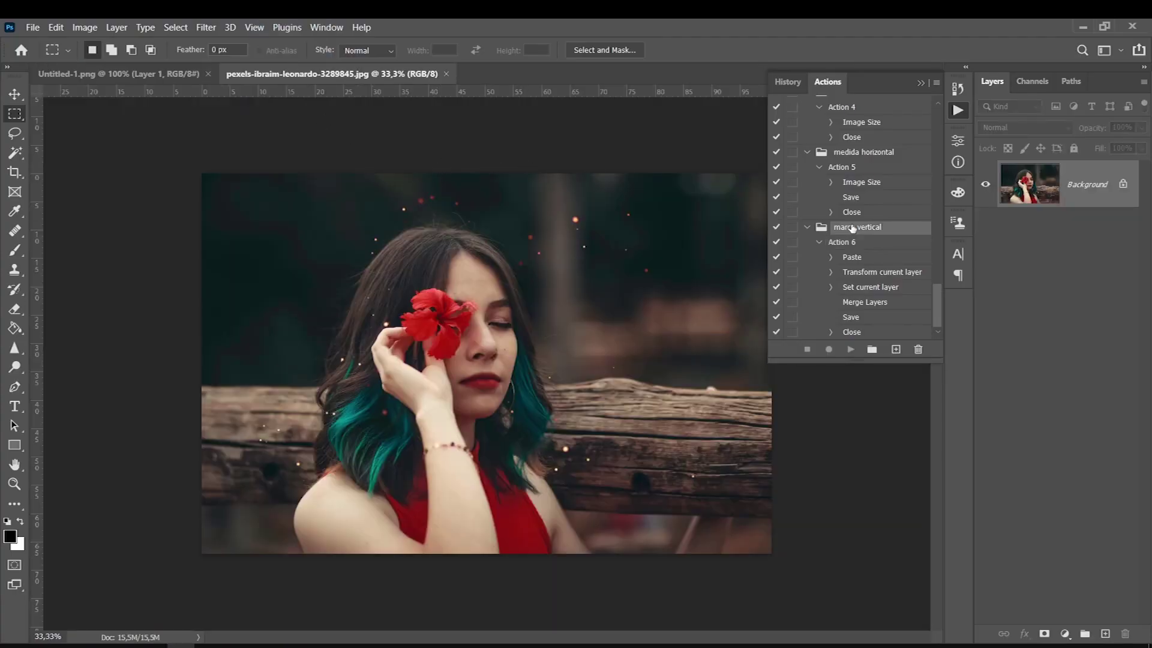
{"action": "left_click", "coordinate": [871, 349]}
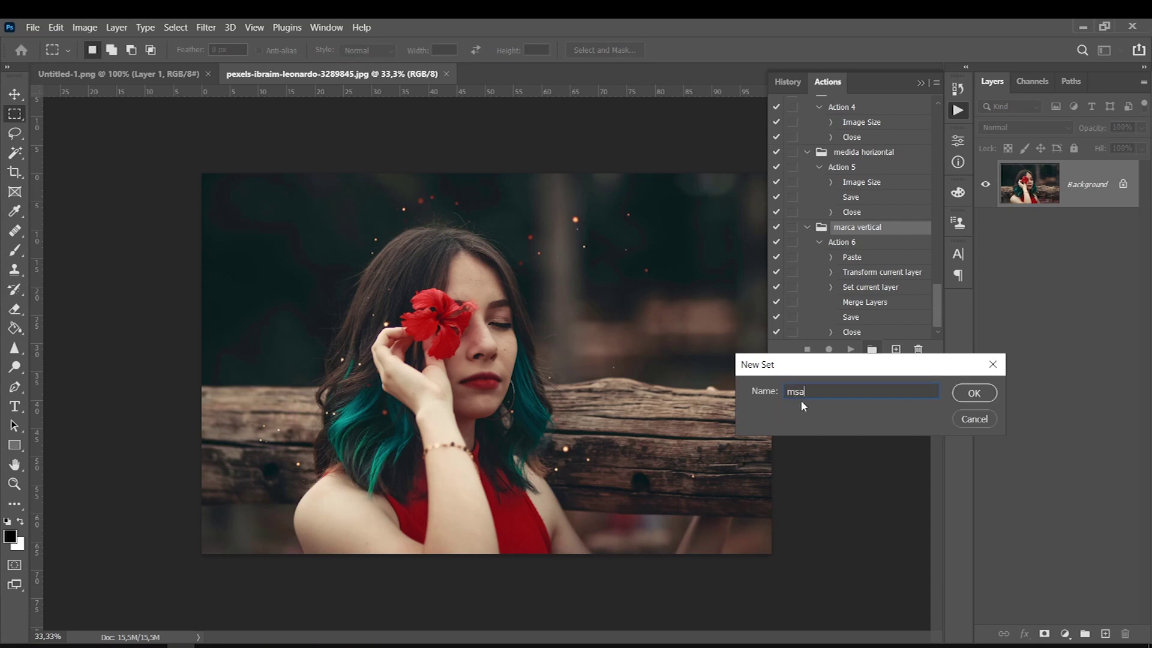
{"action": "type", "text": "arca horizontal"}
{"action": "key", "text": "Return"}
{"action": "left_click", "coordinate": [895, 350]}
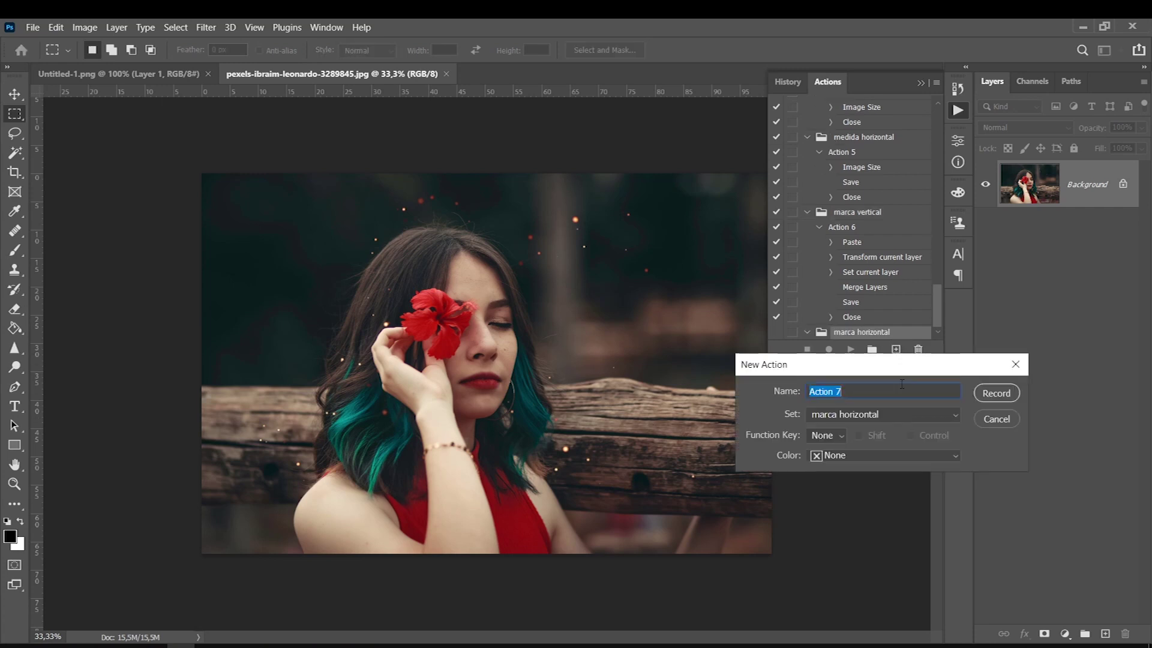
{"action": "left_click", "coordinate": [990, 392]}
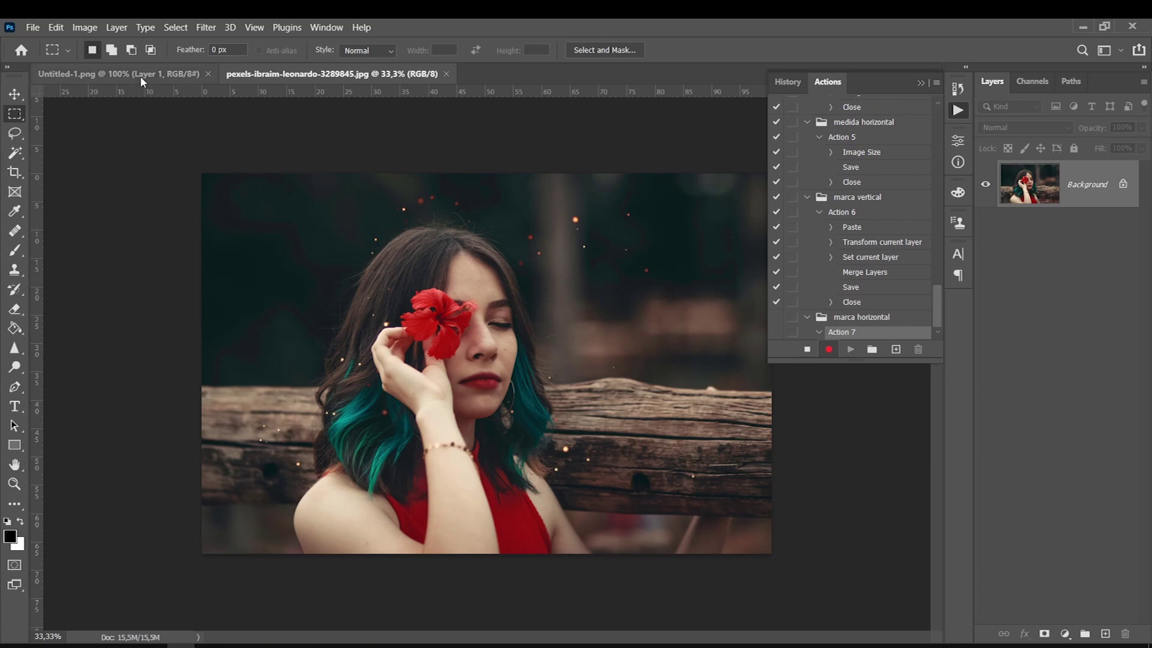
- Paste the camera logo and scale it to about 80% in the bottom-right corner
{"action": "key", "text": "ctrl+v"}
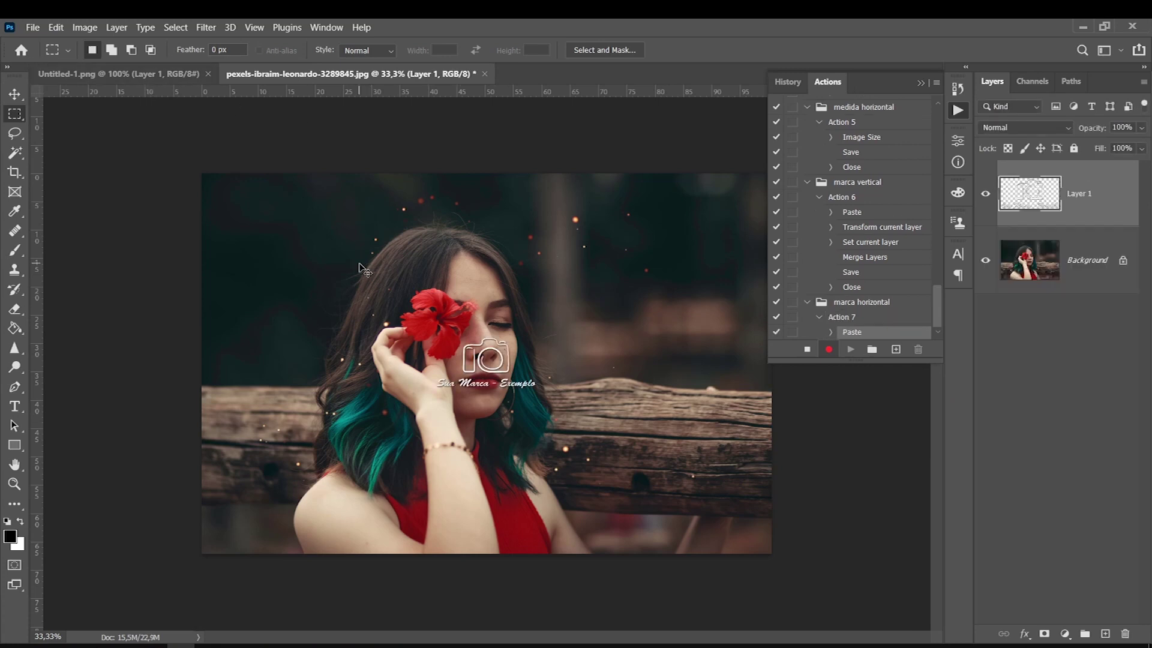
{"action": "key", "text": "ctrl+t"}
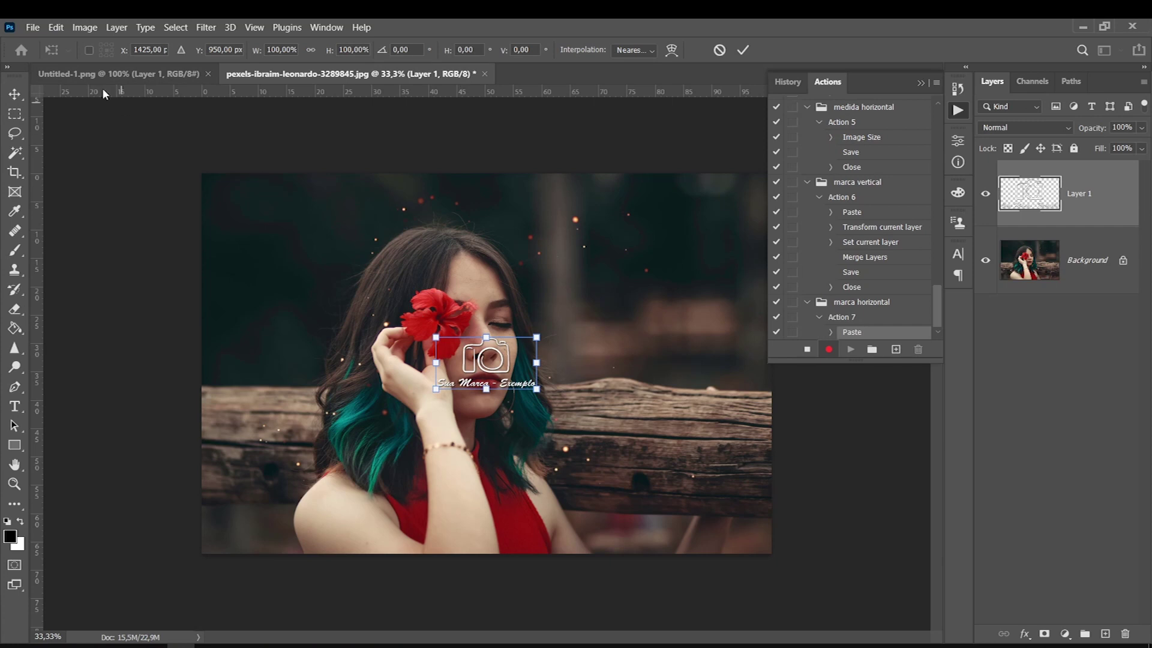
{"action": "left_click_drag", "start_coordinate": [488, 375], "coordinate": [722, 537]}
{"action": "left_click_drag", "start_coordinate": [670, 500], "coordinate": [691, 512]}
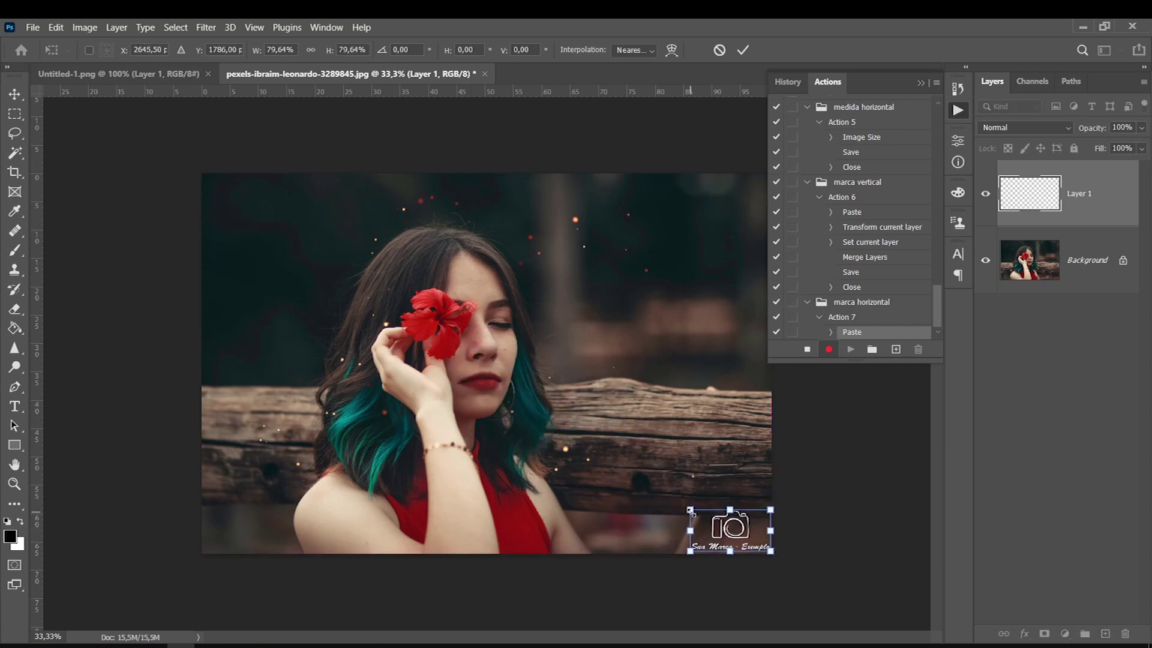
{"action": "key", "text": "Return"}
- Set the logo layer to 77% opacity, merge it down, save and close the photo
{"action": "left_click", "coordinate": [1141, 127]}
{"action": "left_click_drag", "start_coordinate": [1142, 145], "coordinate": [1124, 145]}
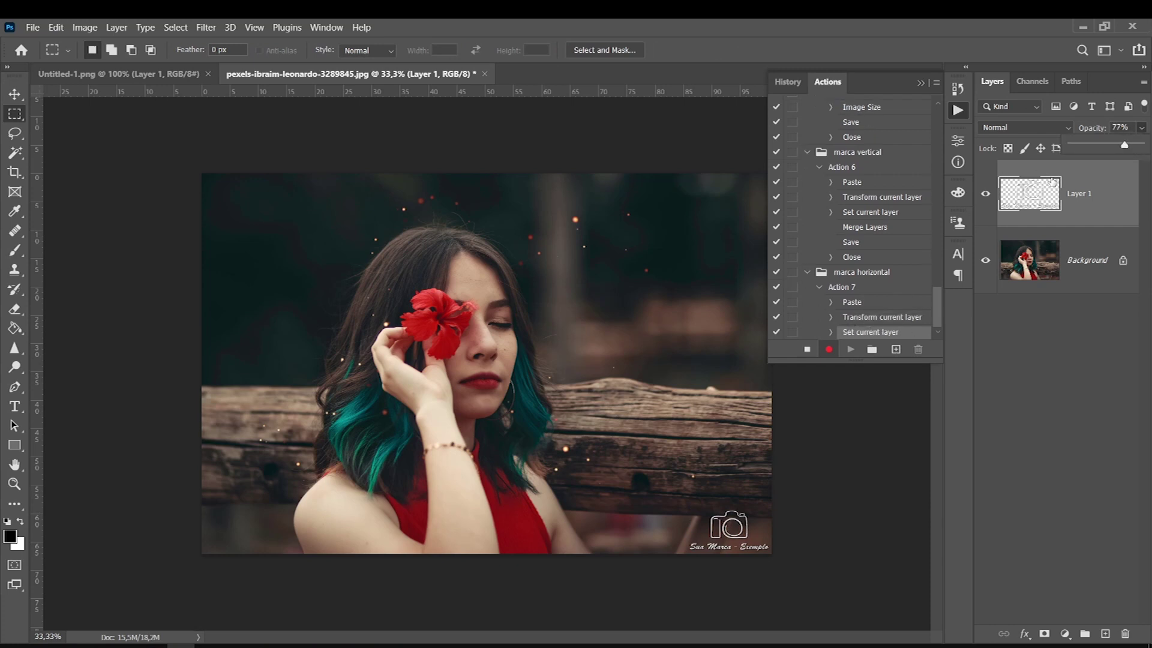
{"action": "key", "text": "ctrl+e"}
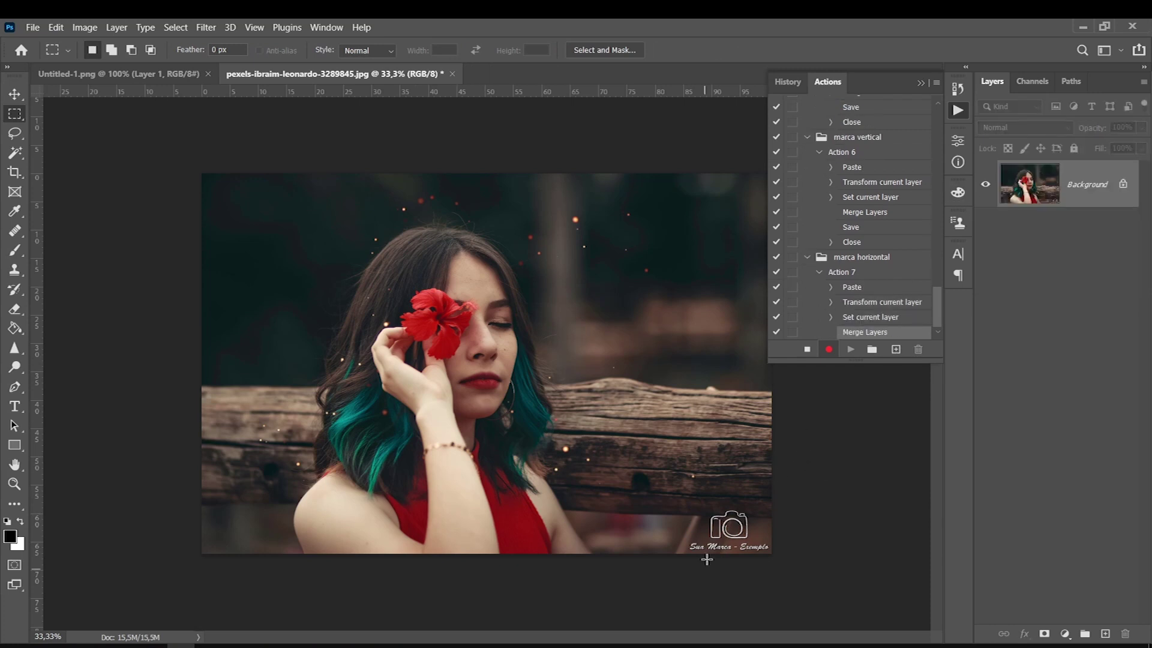
{"action": "left_click", "coordinate": [24, 29]}
{"action": "left_click", "coordinate": [54, 176]}
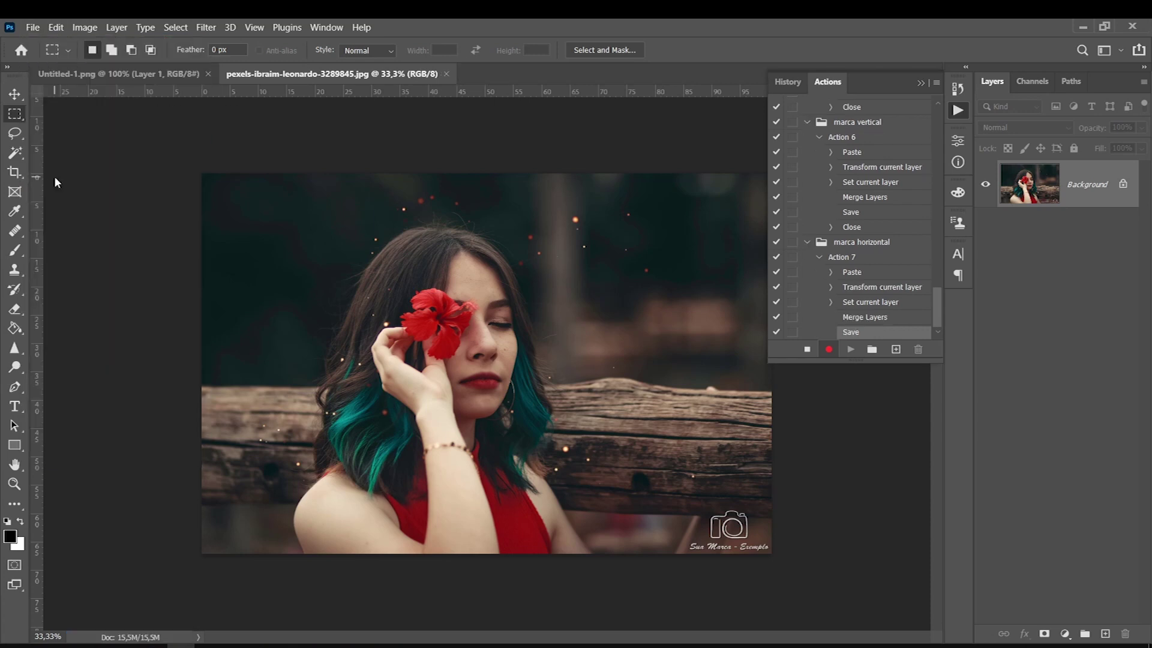
{"action": "left_click", "coordinate": [446, 74]}
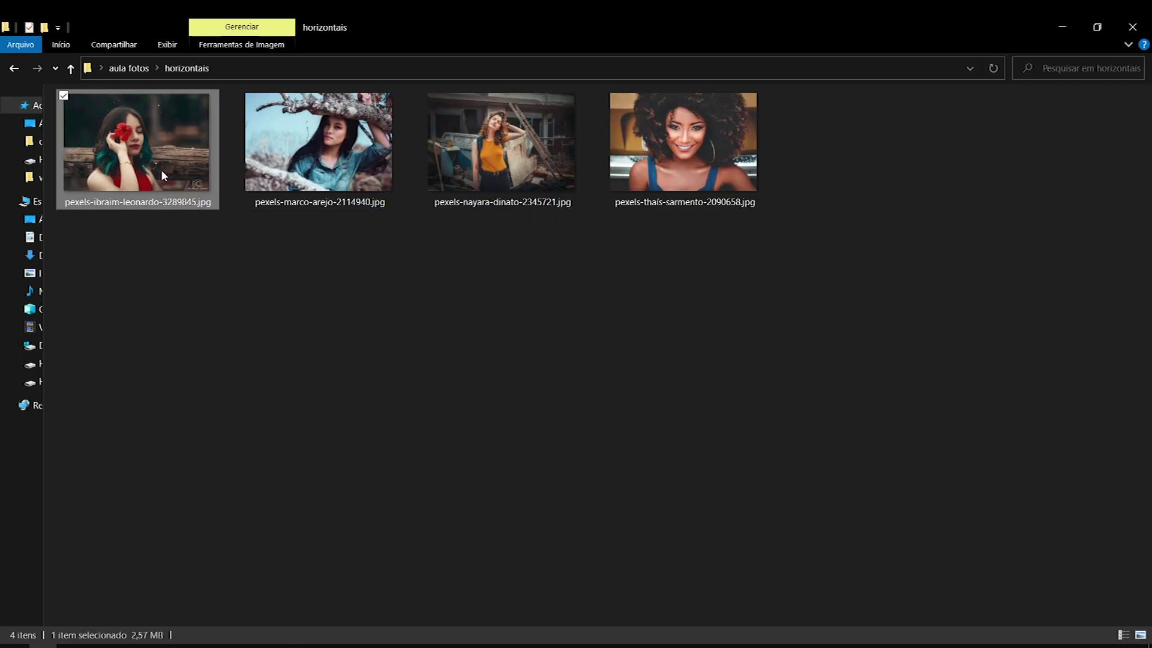
- Preview pexels-ibraim-leonardo-3289845.jpg in Photos to confirm the bottom-right watermark, then close it
{"action": "double_click", "coordinate": [162, 173]}
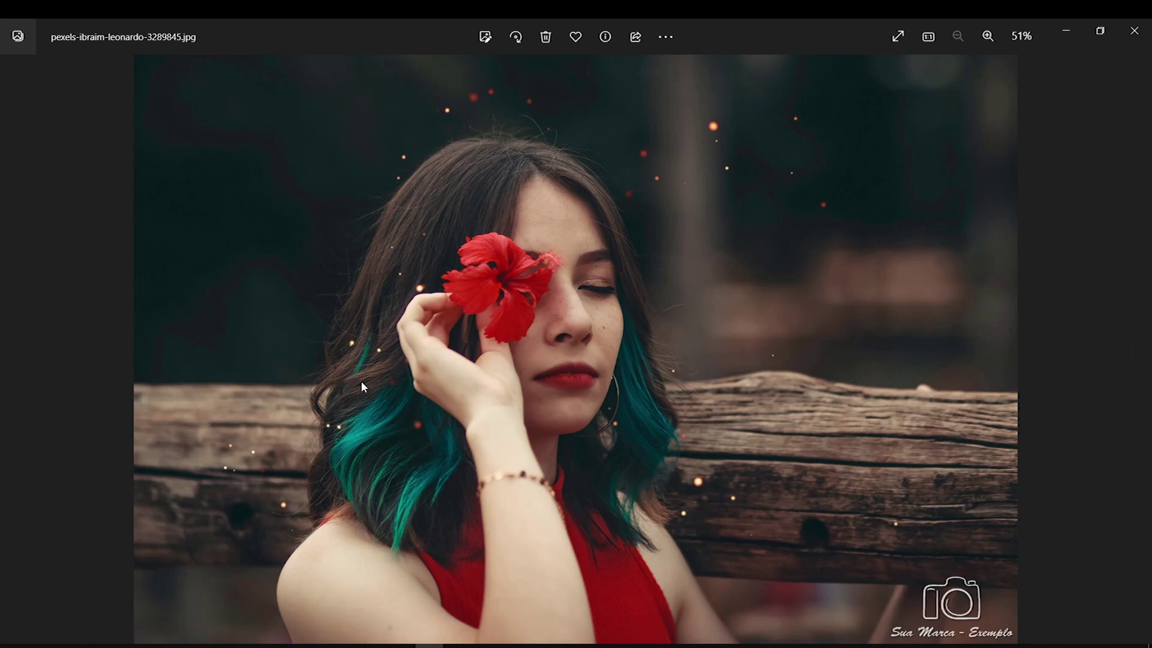
{"action": "key", "text": "alt+F4"}
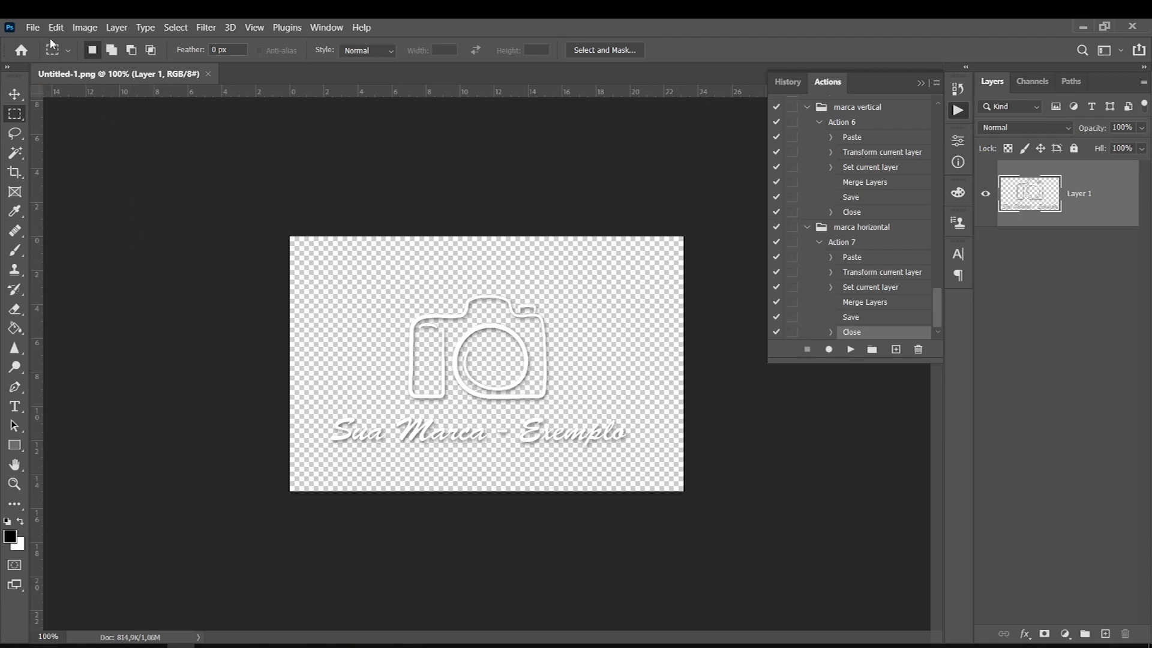
{"action": "left_click", "coordinate": [32, 27]}
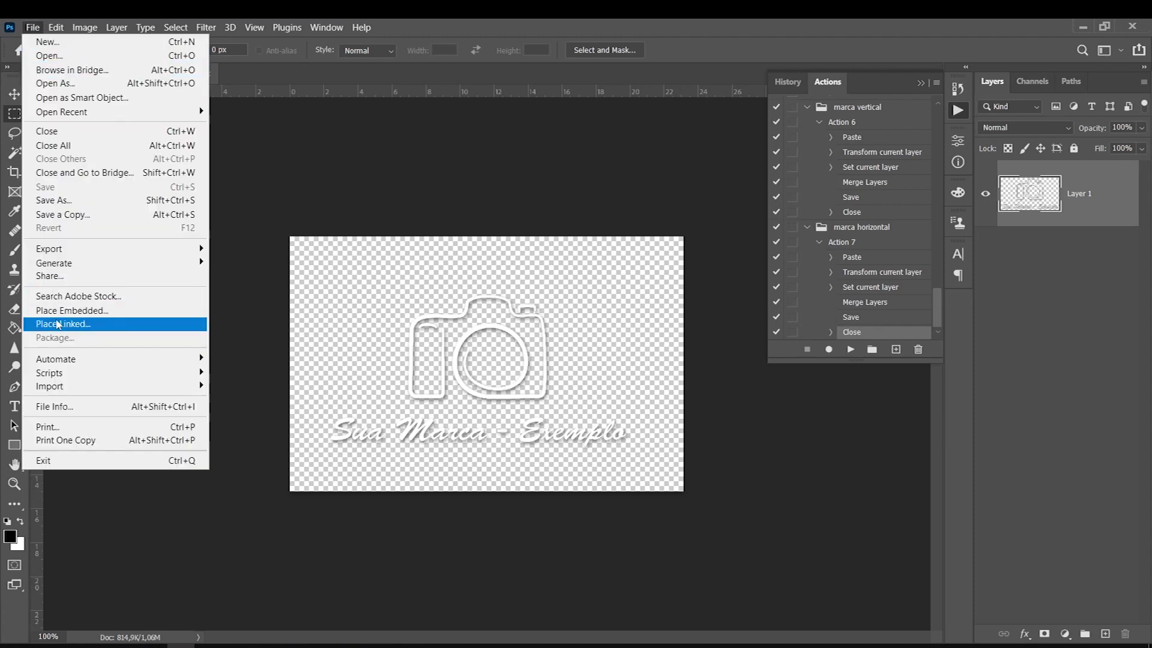
{"action": "mouse_move", "coordinate": [56, 358]}
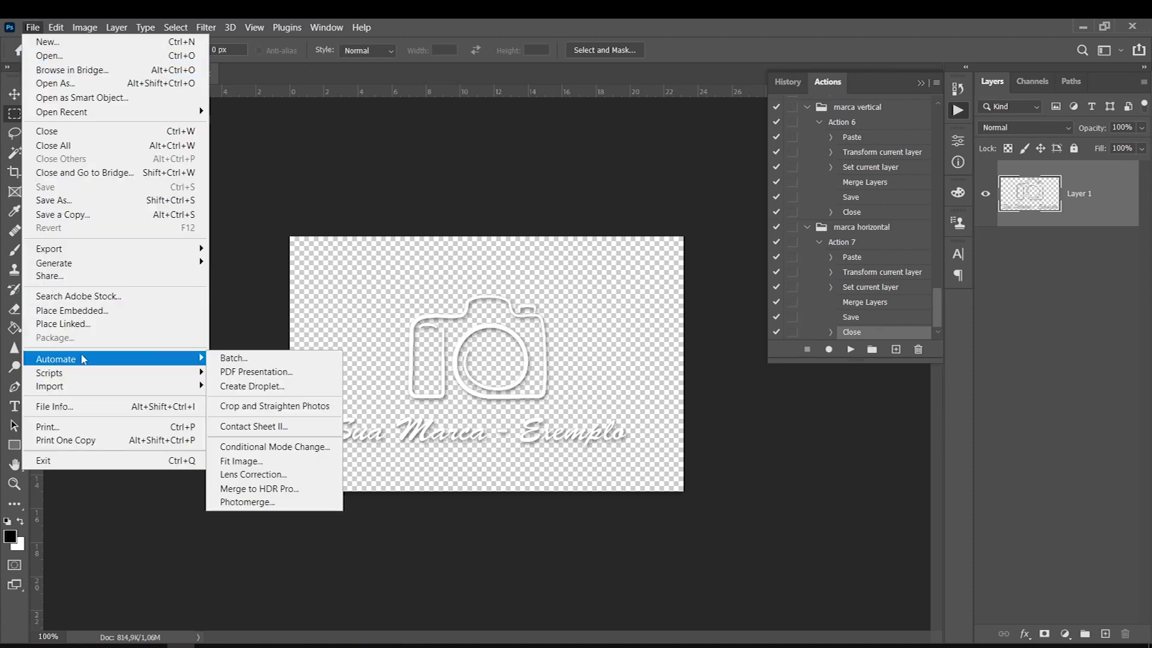
- Start a batch of Action 7 with the horizontais folder as the source
{"action": "left_click", "coordinate": [235, 358]}
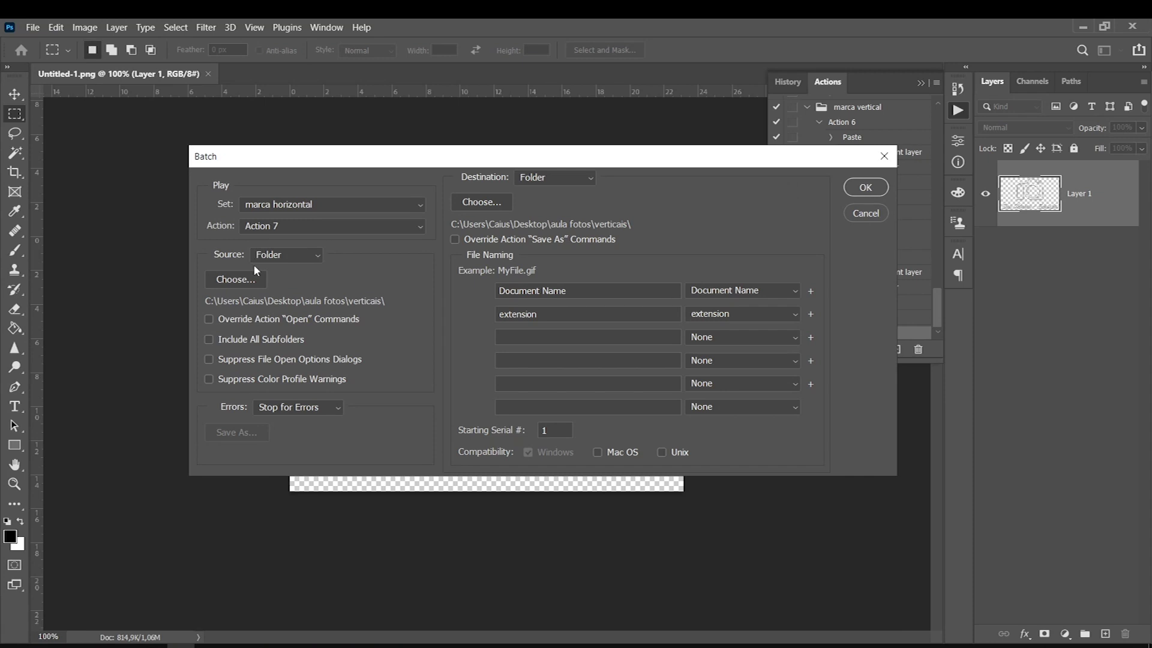
{"action": "left_click", "coordinate": [227, 282]}
{"action": "left_click", "coordinate": [76, 57]}
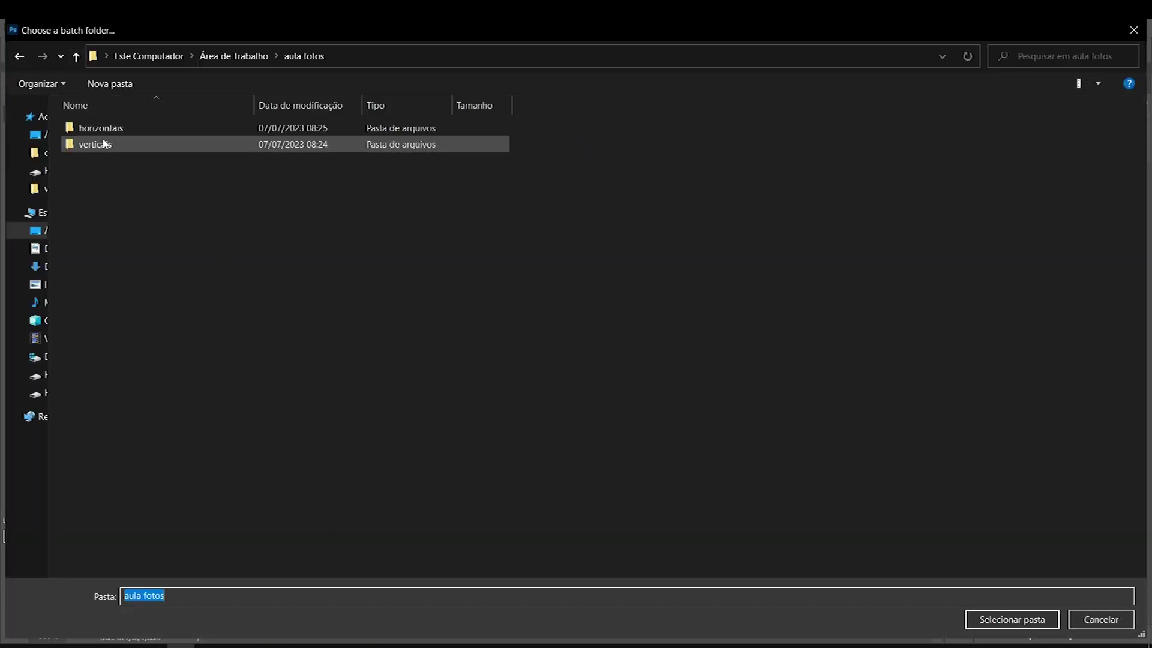
{"action": "double_click", "coordinate": [96, 128]}
{"action": "left_click", "coordinate": [1011, 619]}
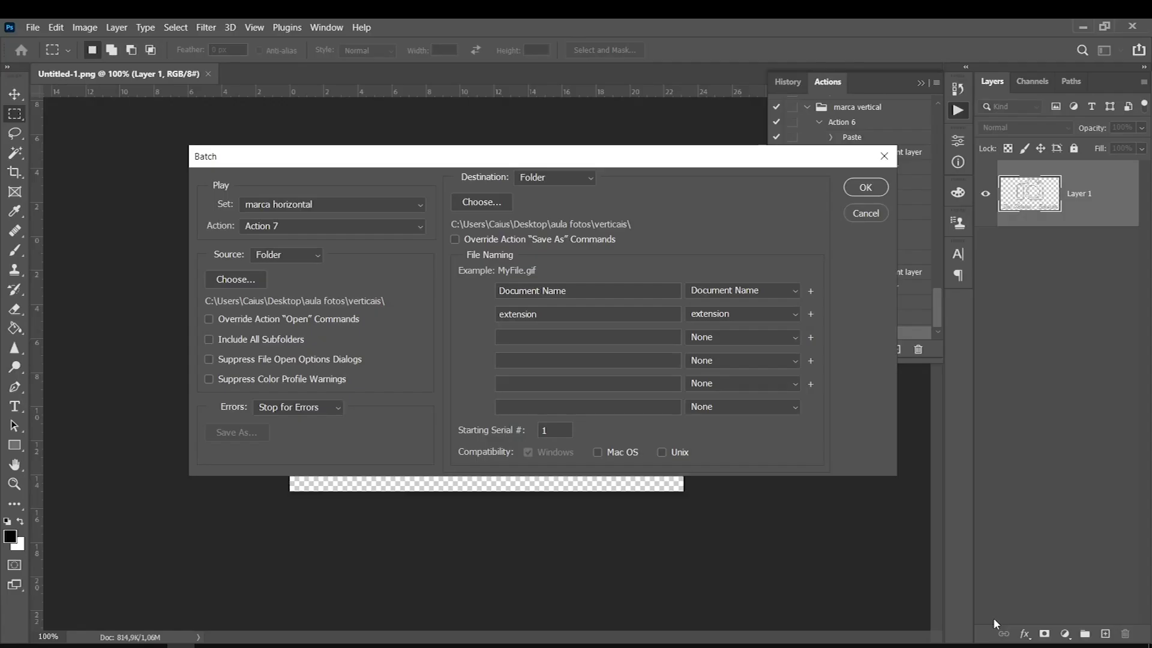
- Set horizontais as the batch destination folder and run the batch
{"action": "left_click", "coordinate": [488, 203]}
{"action": "left_click", "coordinate": [76, 57]}
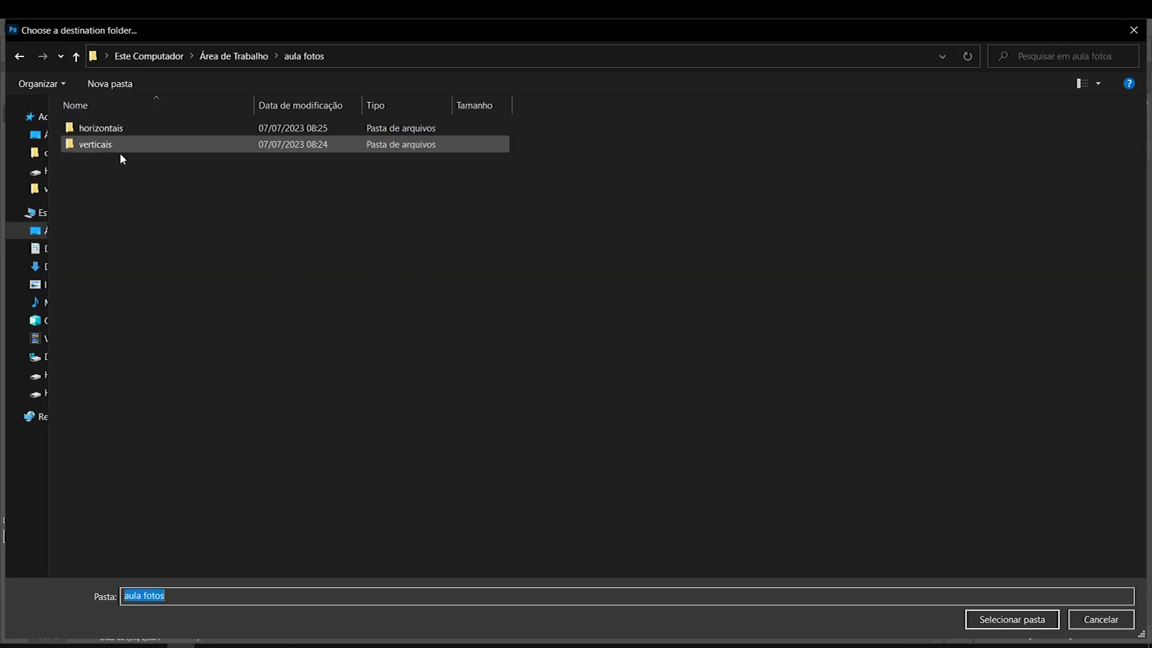
{"action": "double_click", "coordinate": [110, 128]}
{"action": "left_click", "coordinate": [967, 618]}
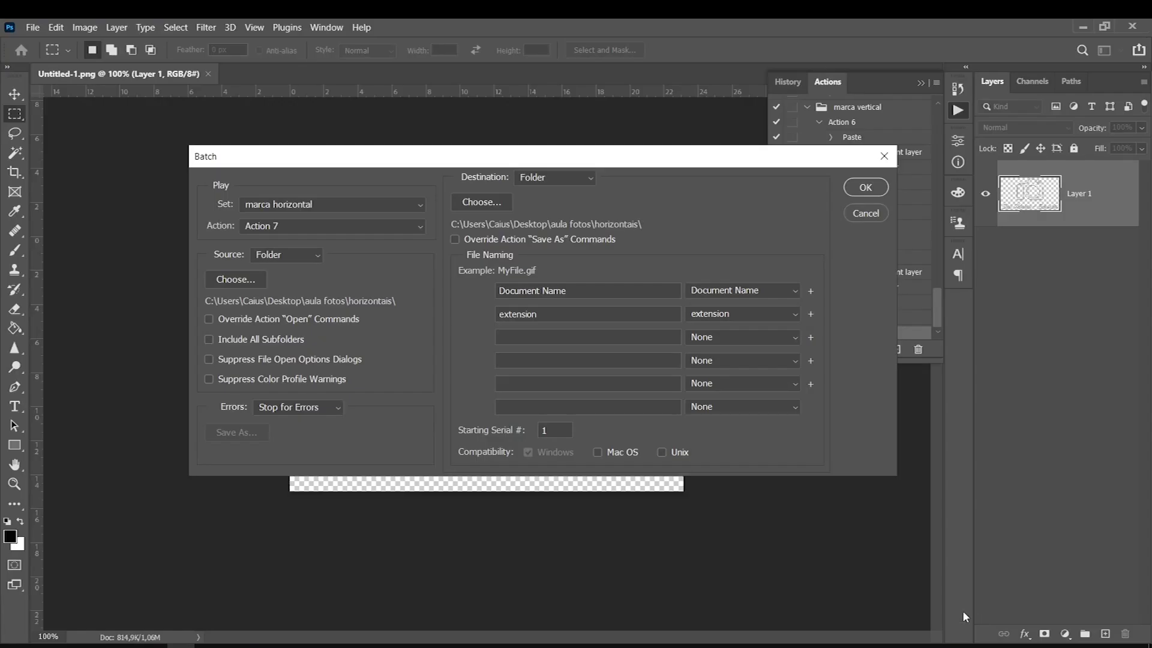
{"action": "left_click", "coordinate": [863, 186]}
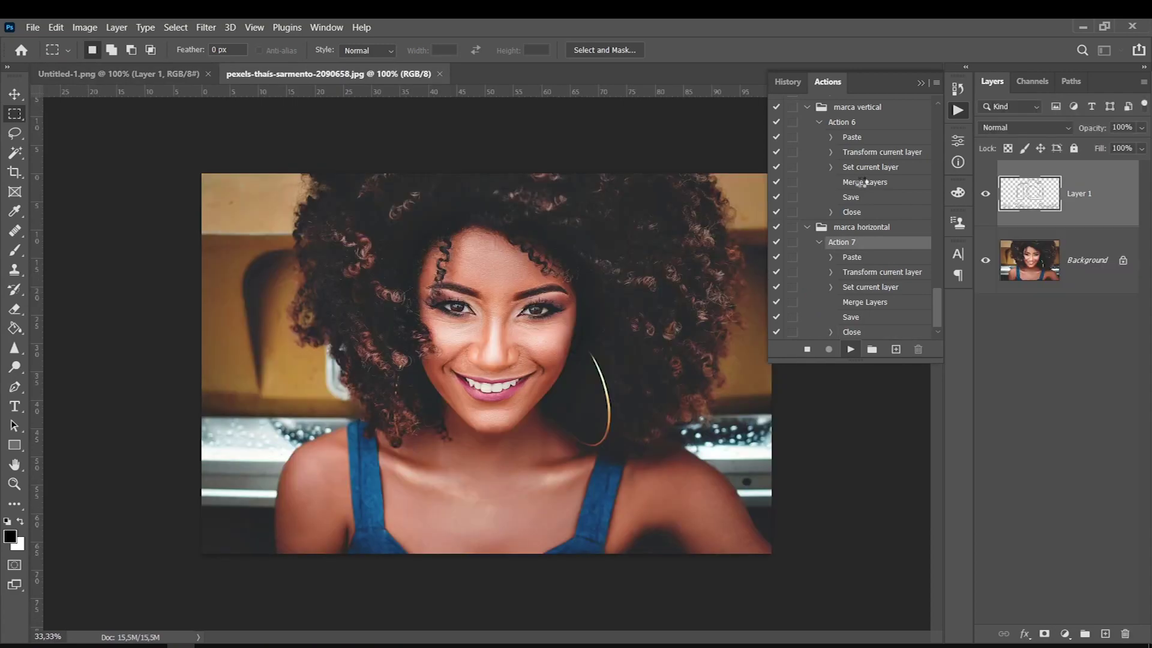
- View the horizontal photos one by one in Photos to check the watermark
{"action": "left_click", "coordinate": [43, 645]}
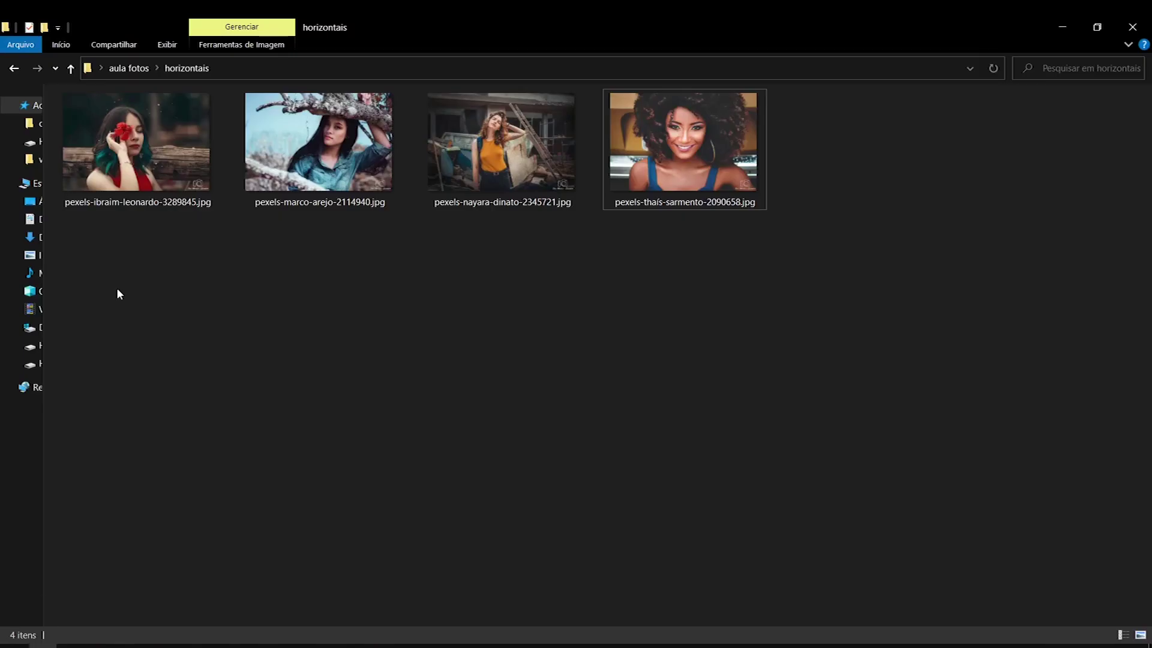
{"action": "left_click", "coordinate": [149, 164]}
{"action": "double_click", "coordinate": [149, 164]}
{"action": "key", "text": "Right"}
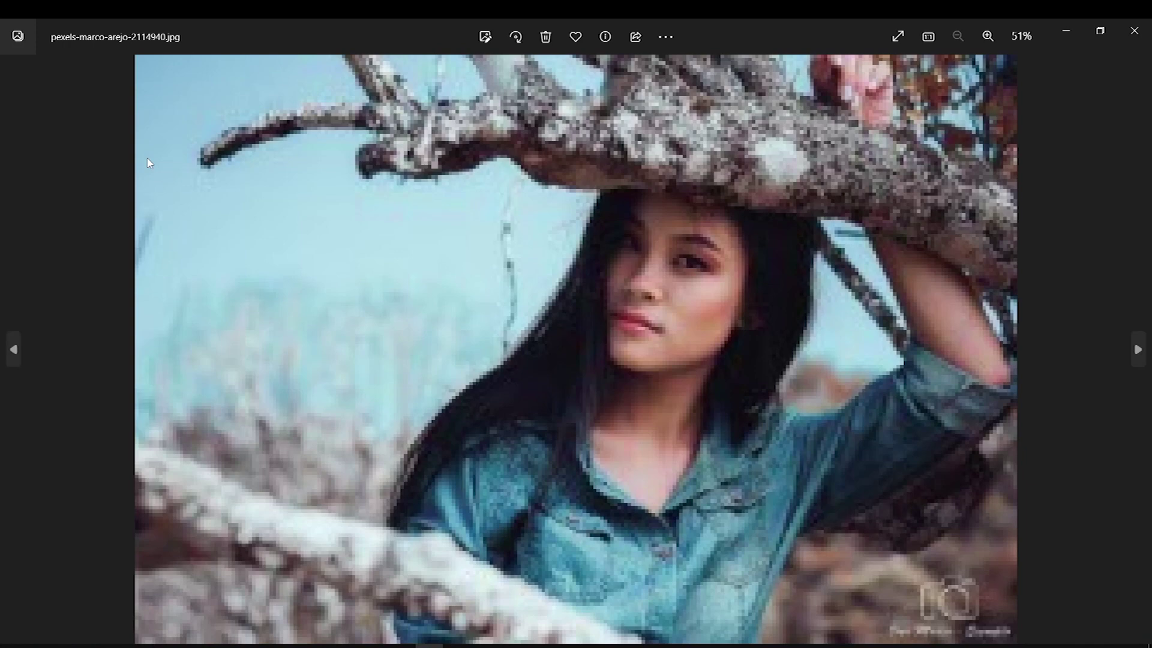
{"action": "key", "text": "Right"}
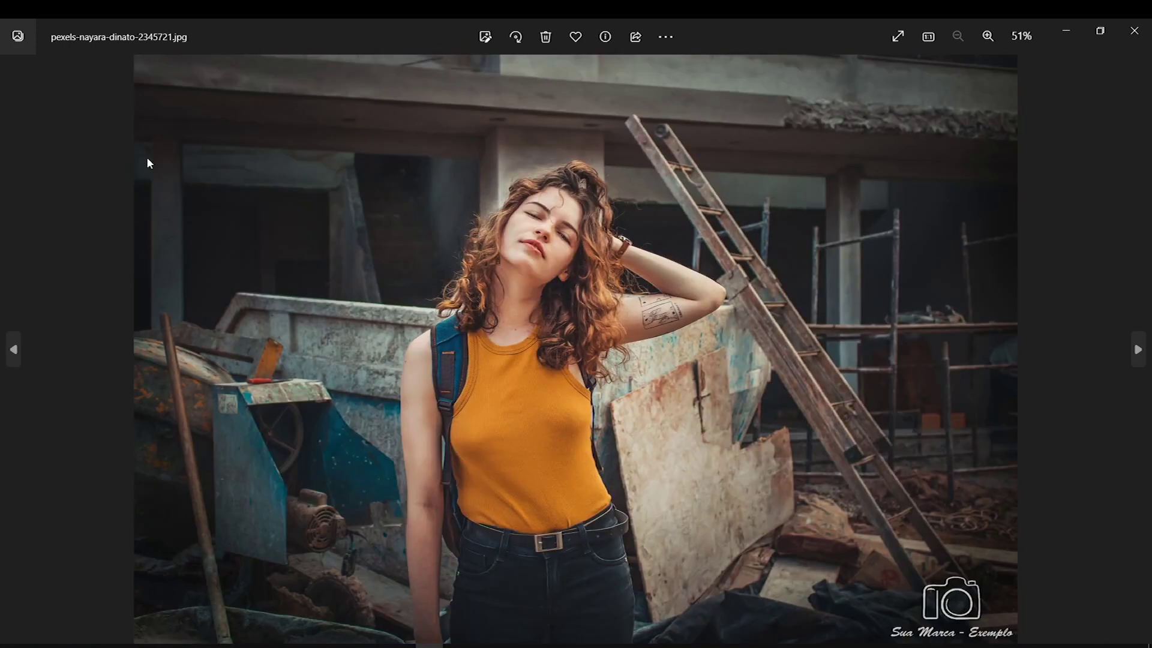
{"action": "key", "text": "Right"}
{"action": "key", "text": "Right"}
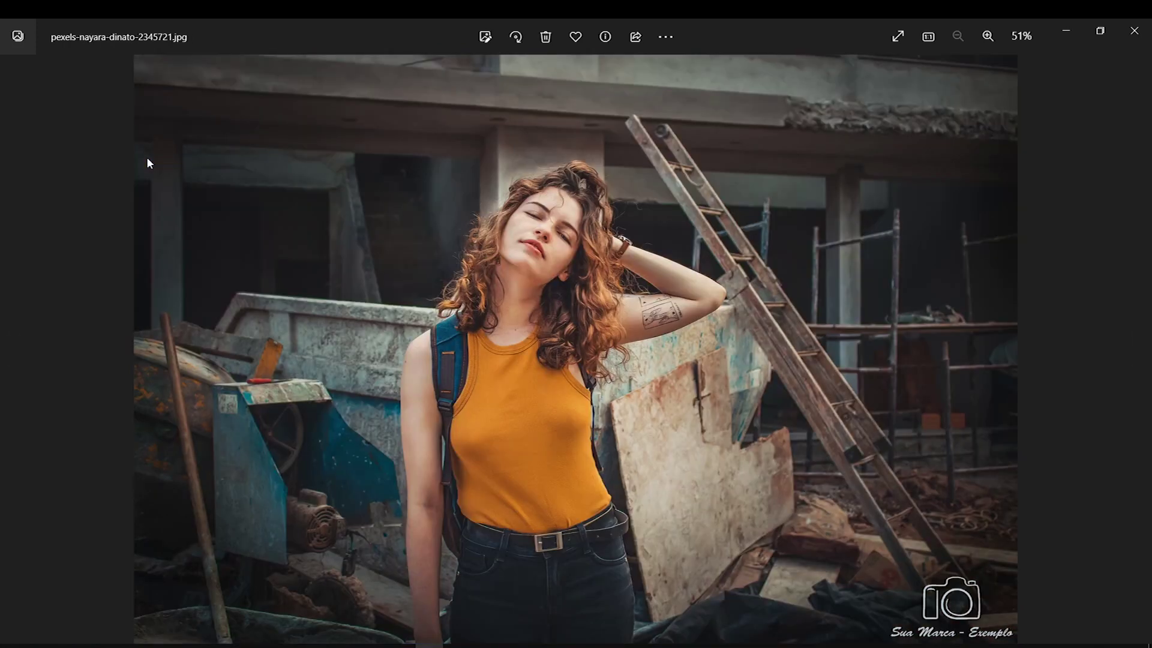
{"action": "key", "text": "Right"}
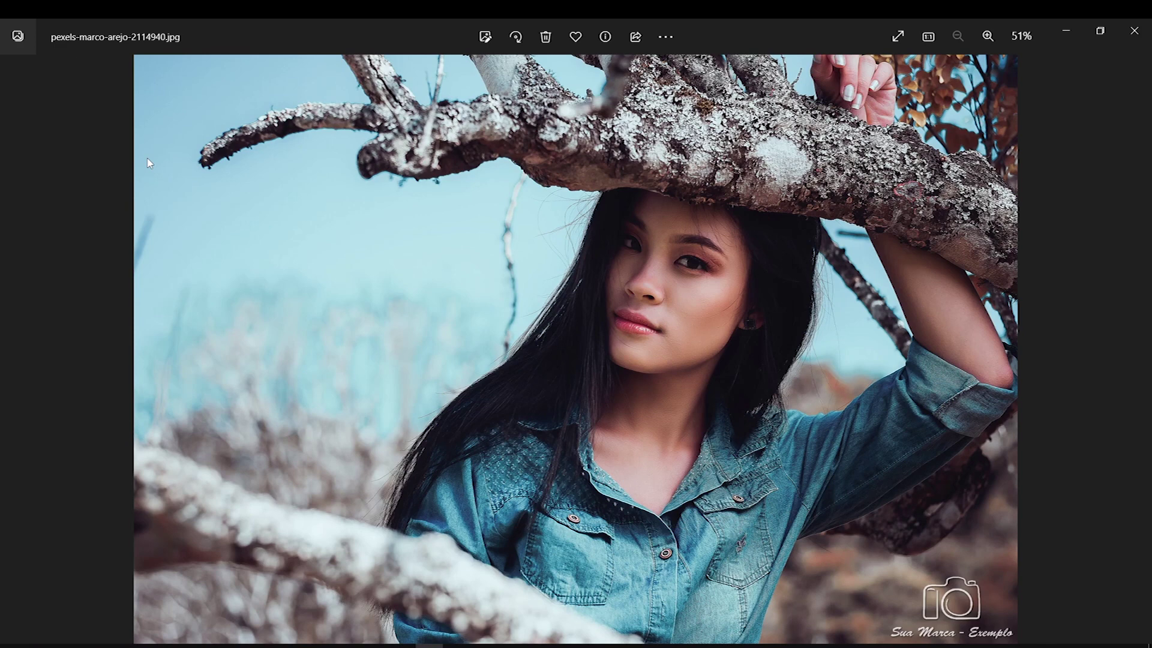
{"action": "left_click", "coordinate": [1133, 31]}
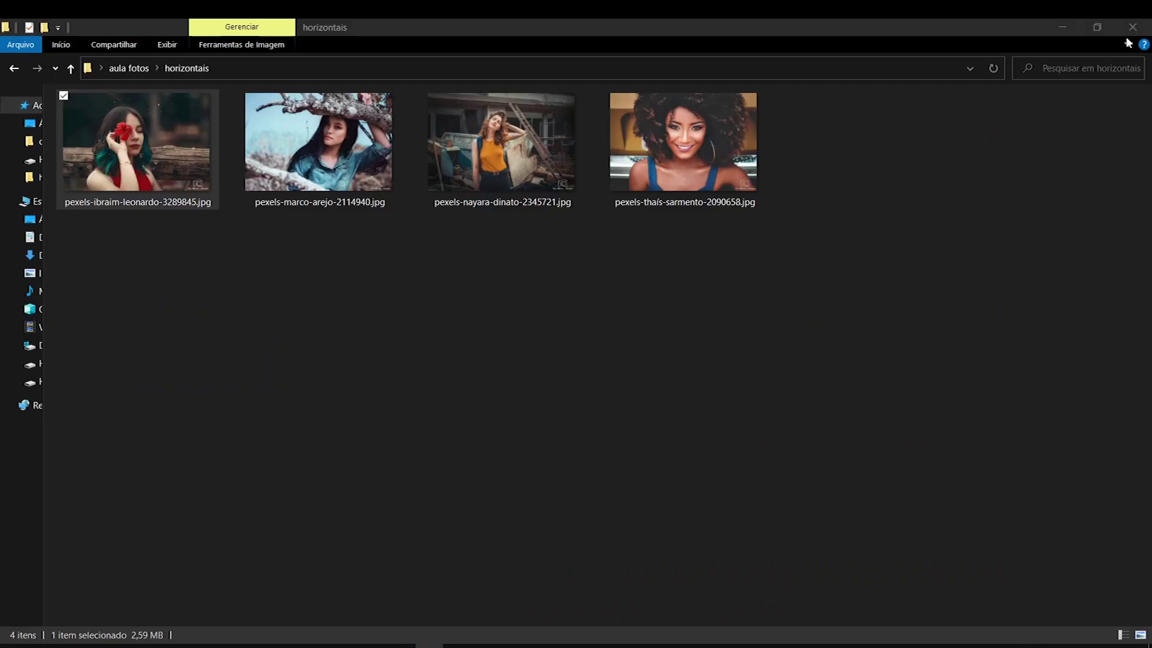
- Clear the thumbnail selection and check pexels-nayara-dinato-2345721.jpg shows the bottom-right watermark
{"action": "left_click_drag", "start_coordinate": [747, 350], "coordinate": [156, 90]}
{"action": "left_click", "coordinate": [223, 256]}
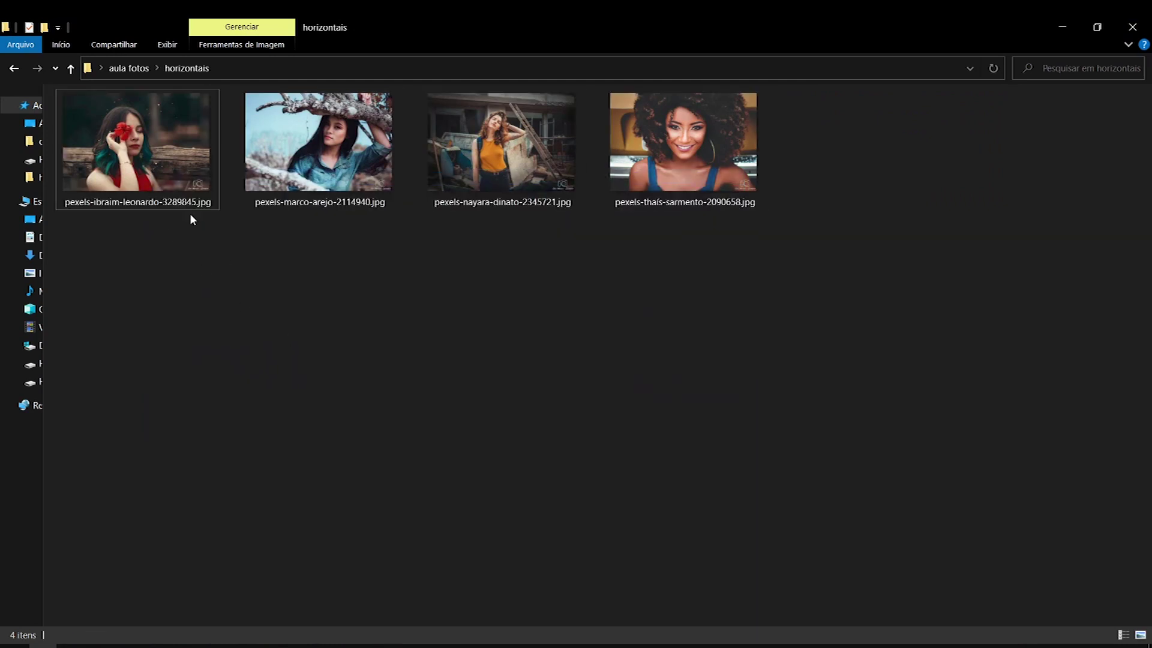
{"action": "left_click_drag", "start_coordinate": [774, 394], "coordinate": [120, 89]}
{"action": "left_click", "coordinate": [252, 303]}
{"action": "double_click", "coordinate": [490, 180]}
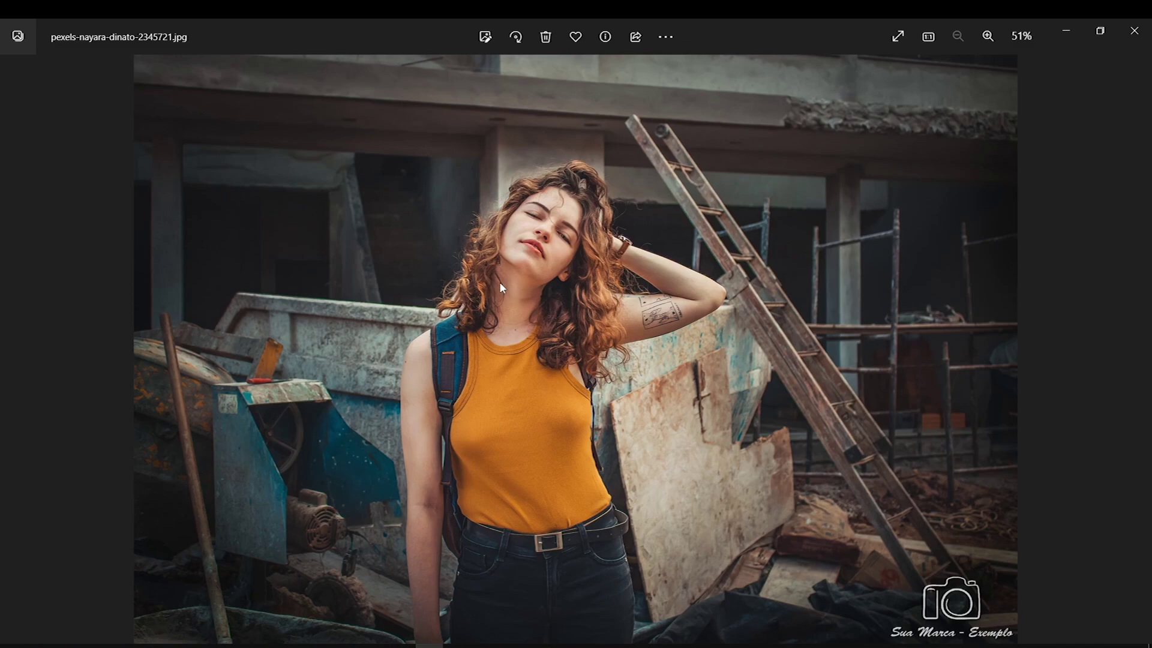
{"action": "left_click", "coordinate": [1134, 31]}
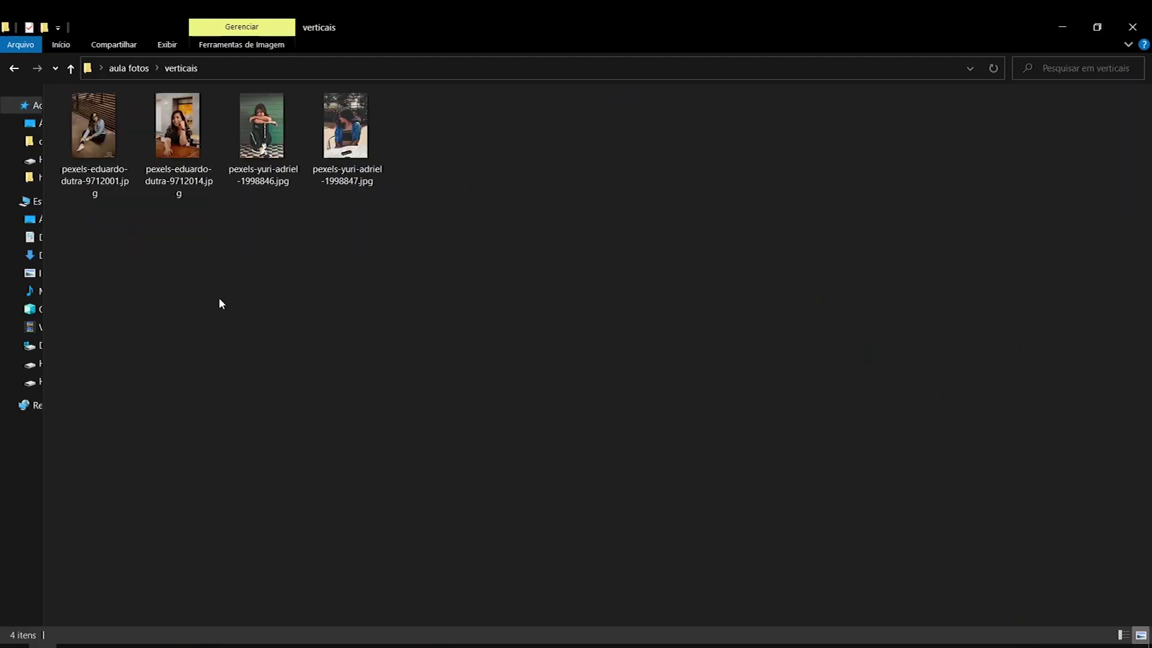